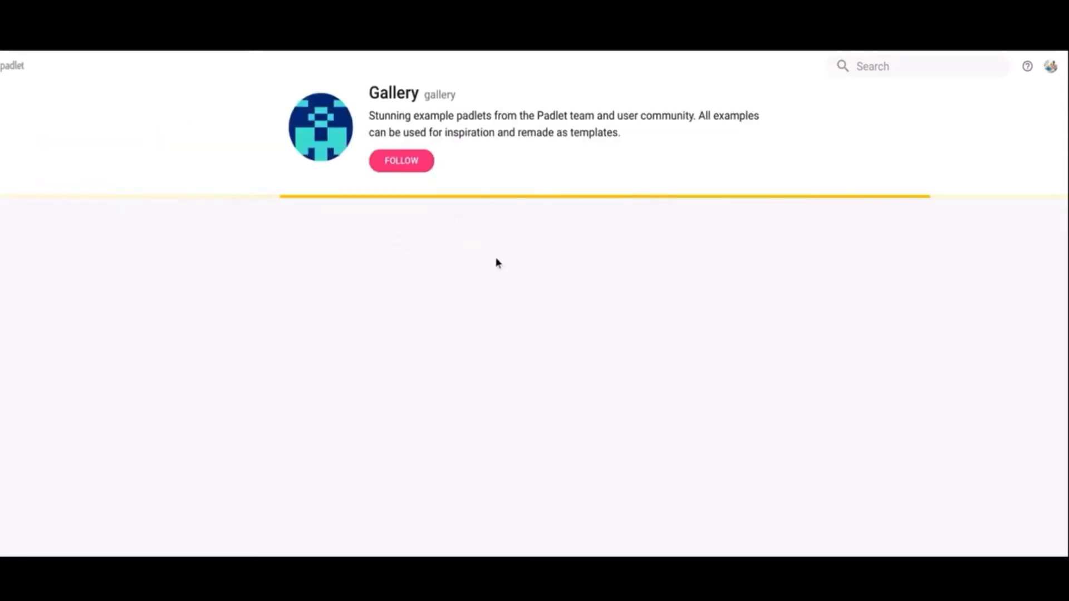
Step: Browse the example padlets in the Gallery and return to the dashboard
{"action": "scroll", "coordinate": [980, 289], "scroll_direction": "down", "scroll_amount": 3}
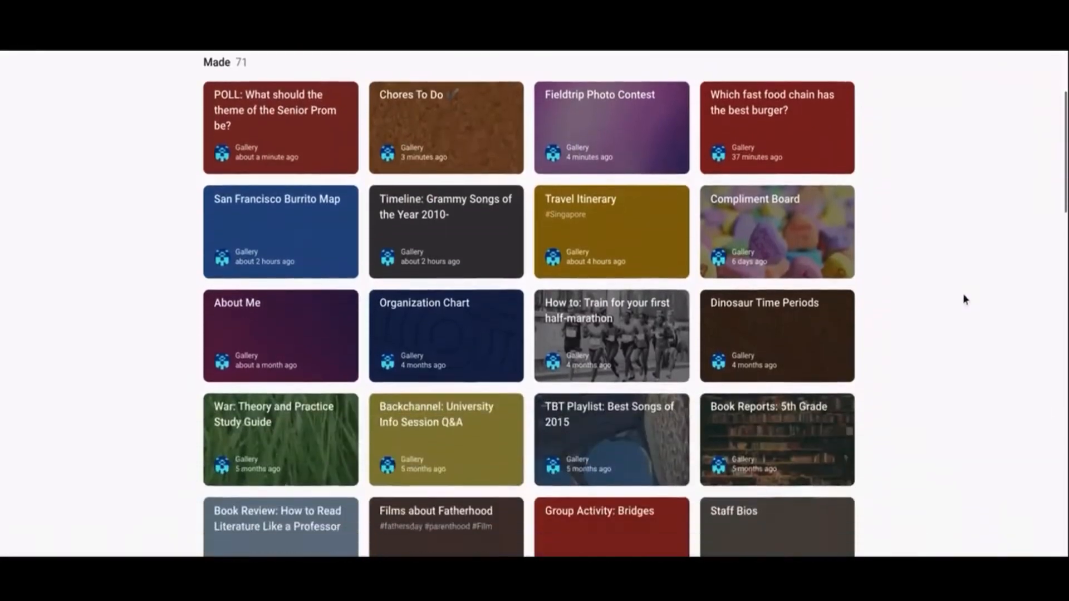
{"action": "scroll", "coordinate": [964, 299], "scroll_direction": "down", "scroll_amount": 6}
{"action": "scroll", "coordinate": [963, 298], "scroll_direction": "up", "scroll_amount": 9}
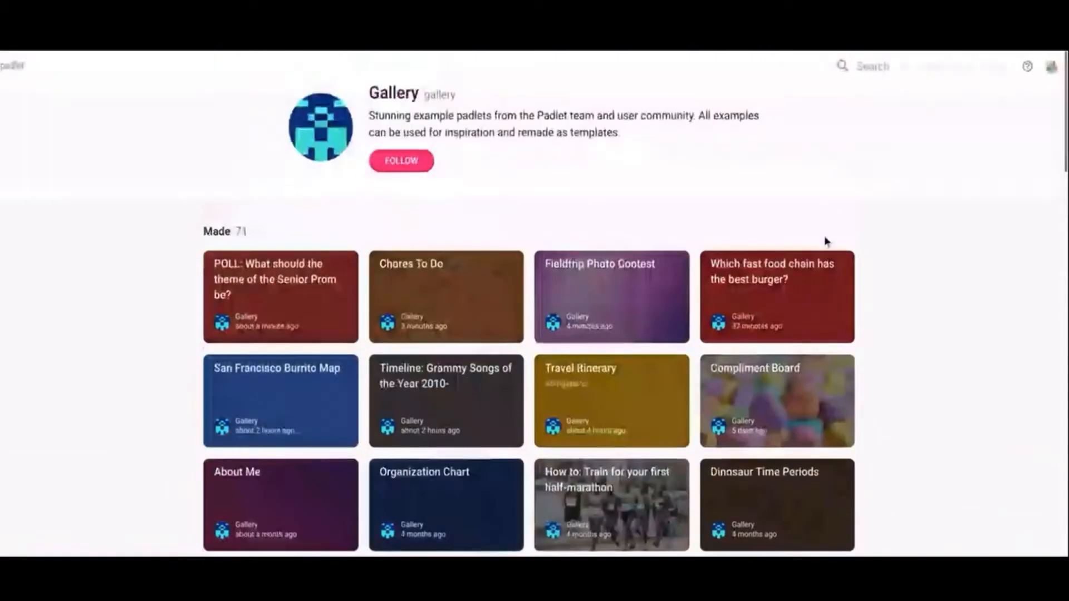
{"action": "key", "text": "alt+Left"}
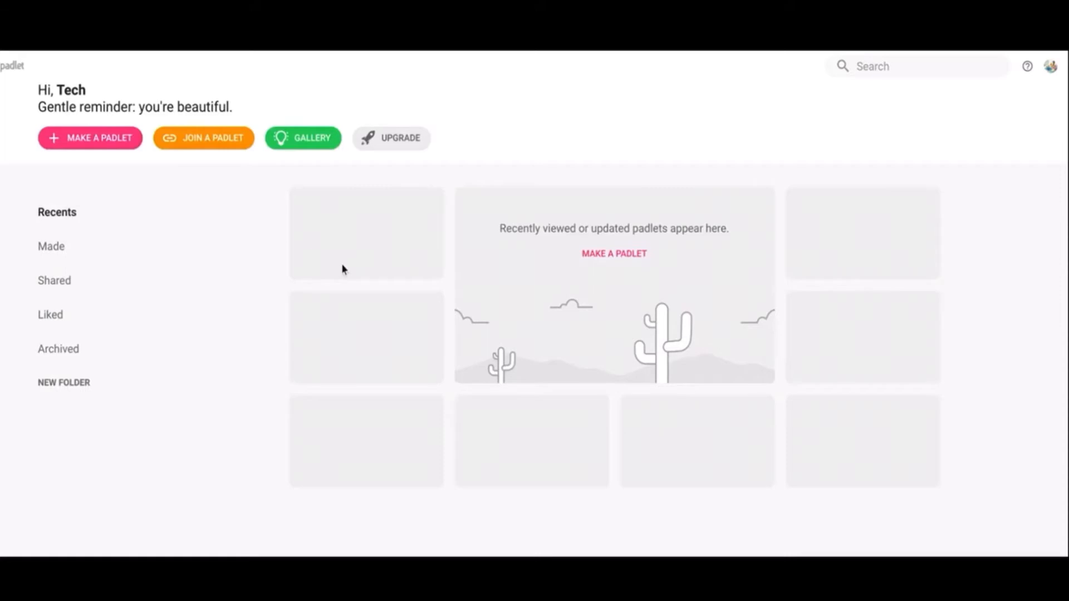
Step: Look through the Made, Shared, Liked and Archived sections of the dashboard
{"action": "left_click", "coordinate": [53, 247]}
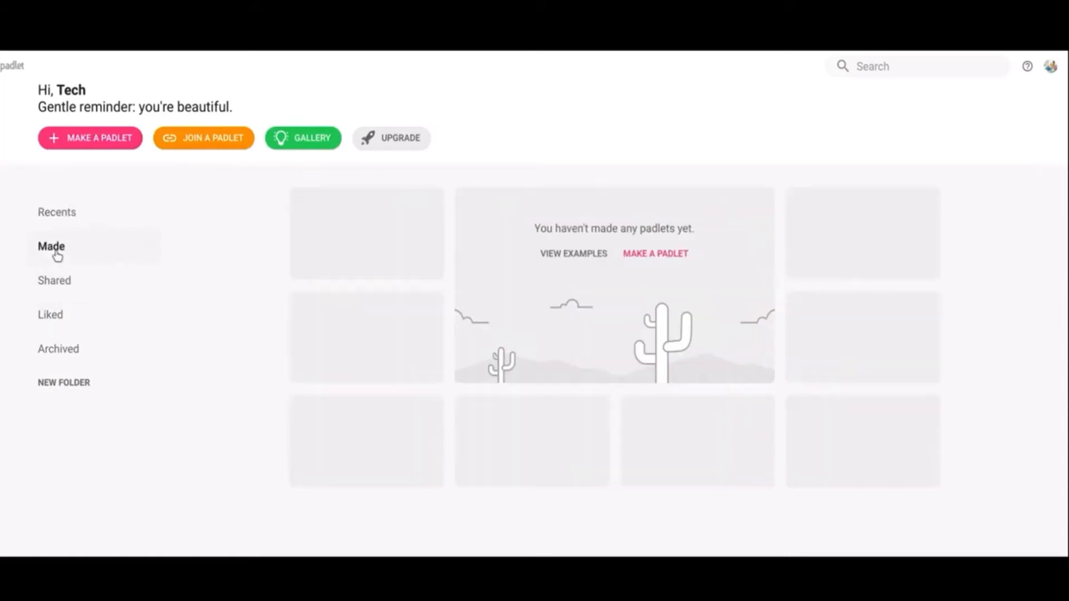
{"action": "left_click", "coordinate": [81, 288]}
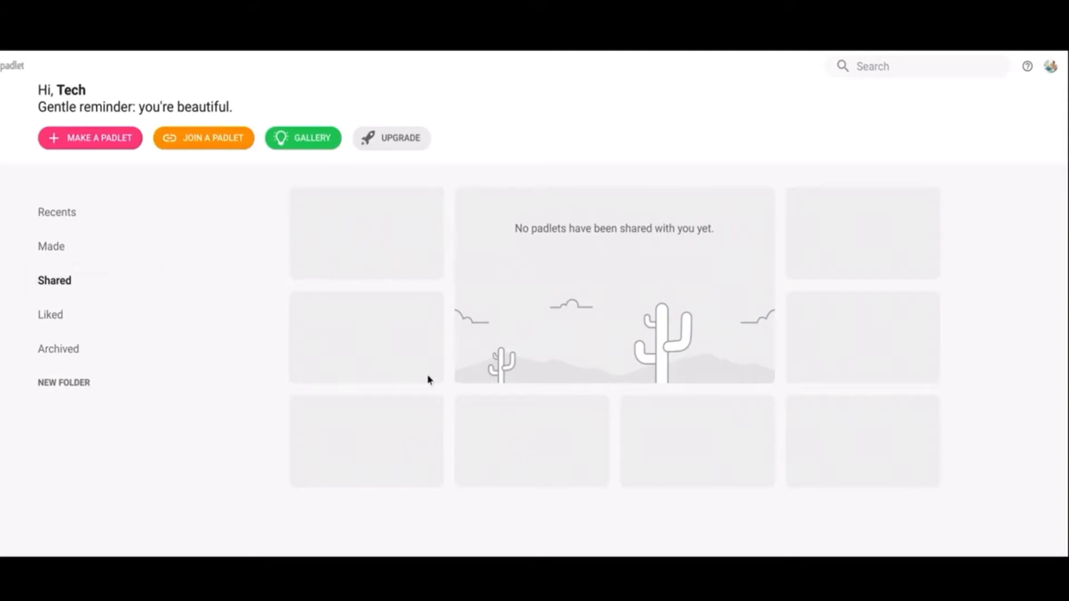
{"action": "left_click", "coordinate": [86, 317]}
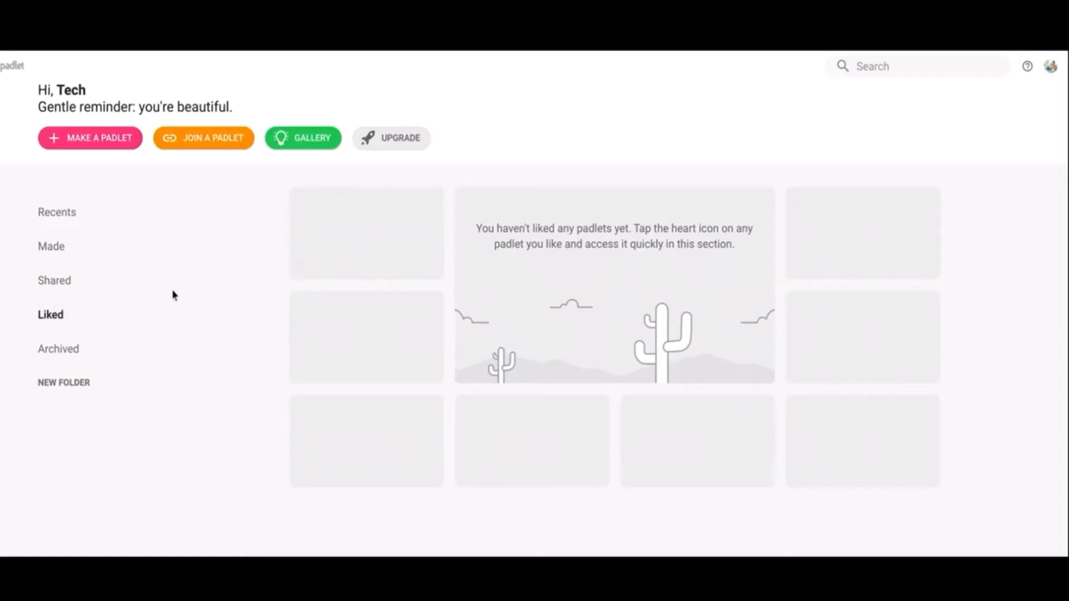
{"action": "left_click", "coordinate": [89, 366]}
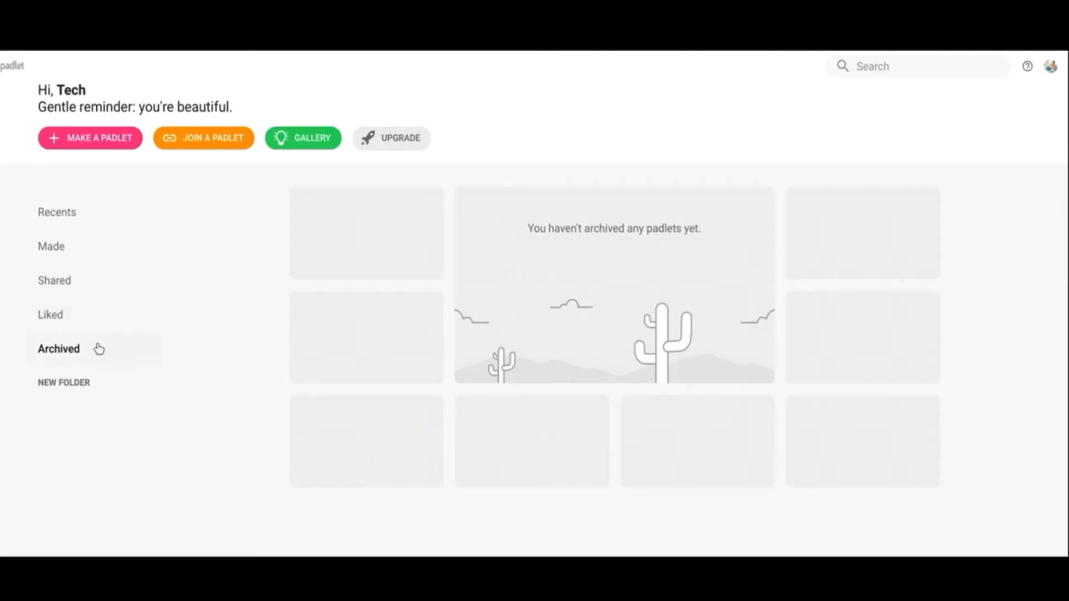
Step: Try to create a new folder, read through the Padlet Pro upgrade offer and close it
{"action": "left_click", "coordinate": [100, 383]}
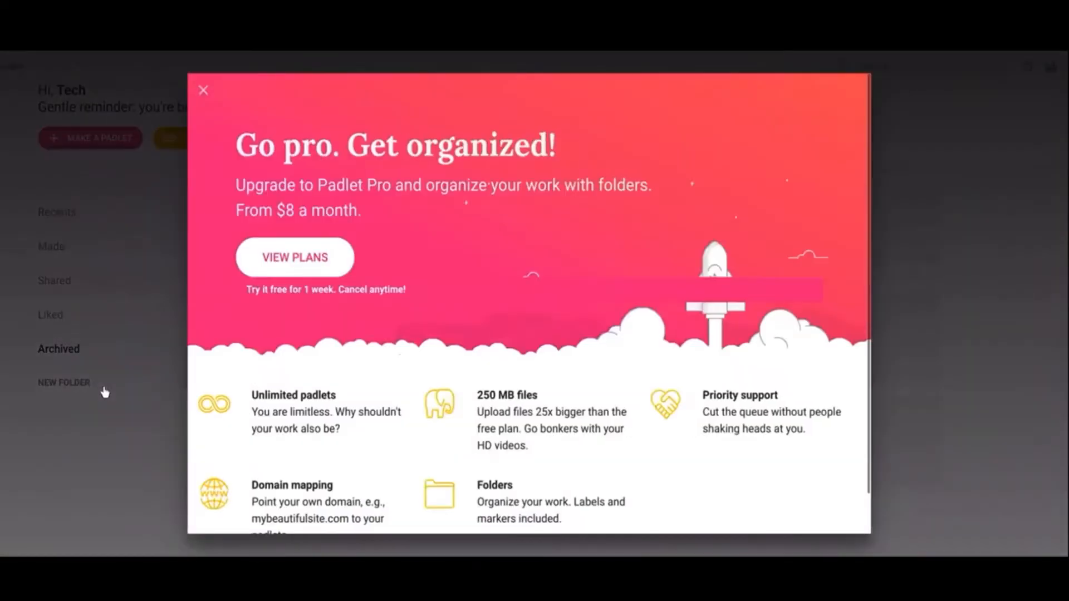
{"action": "scroll", "coordinate": [612, 365], "scroll_direction": "down", "scroll_amount": 1}
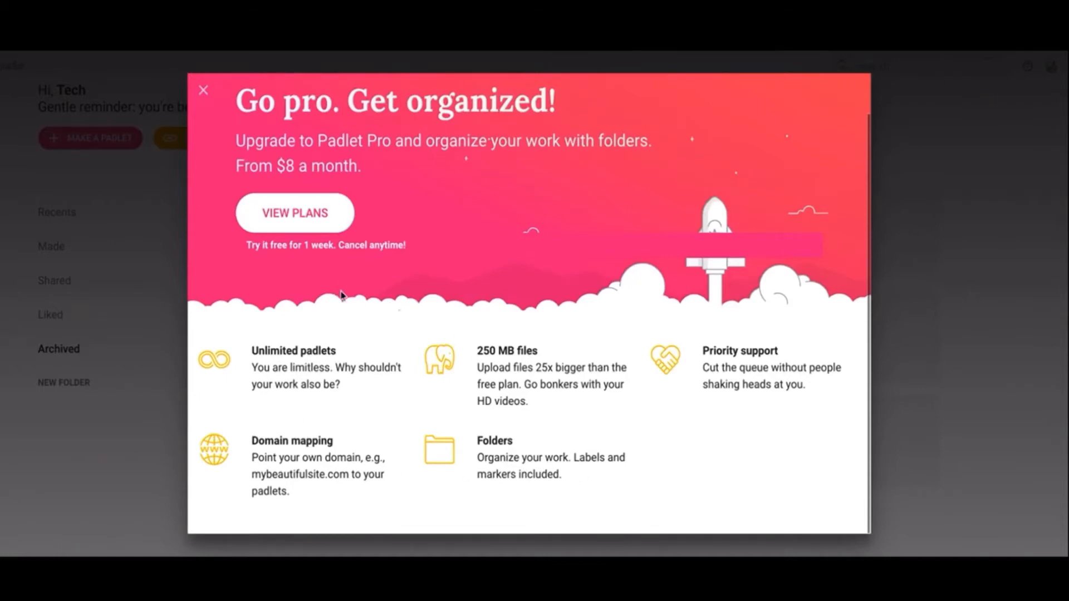
{"action": "left_click", "coordinate": [204, 91]}
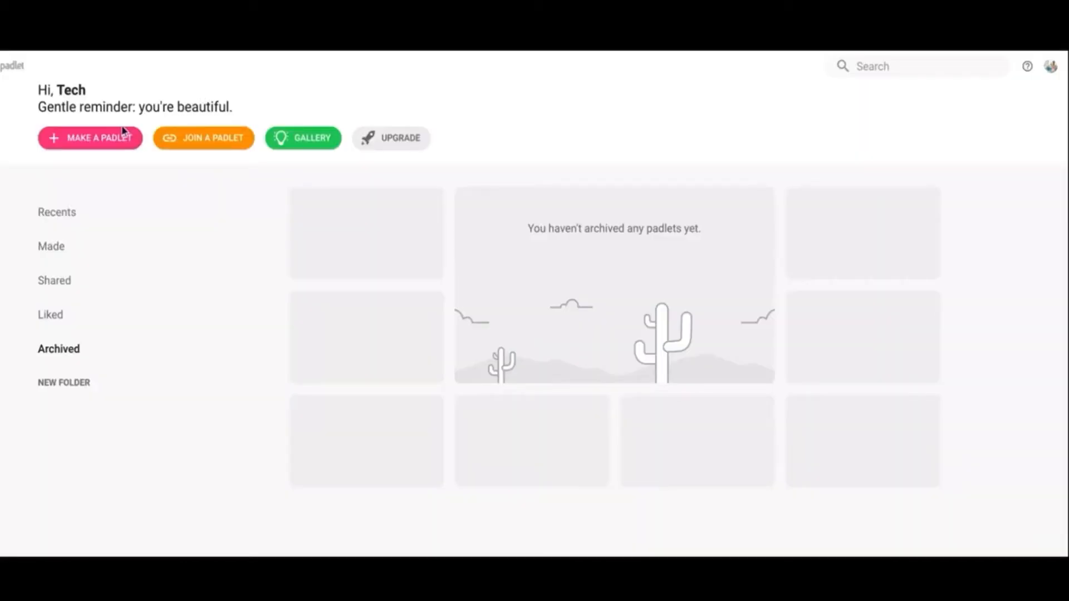
Step: Preview the Timeline layout and make a blank Timeline padlet, closing its settings without changes
{"action": "left_click", "coordinate": [106, 144]}
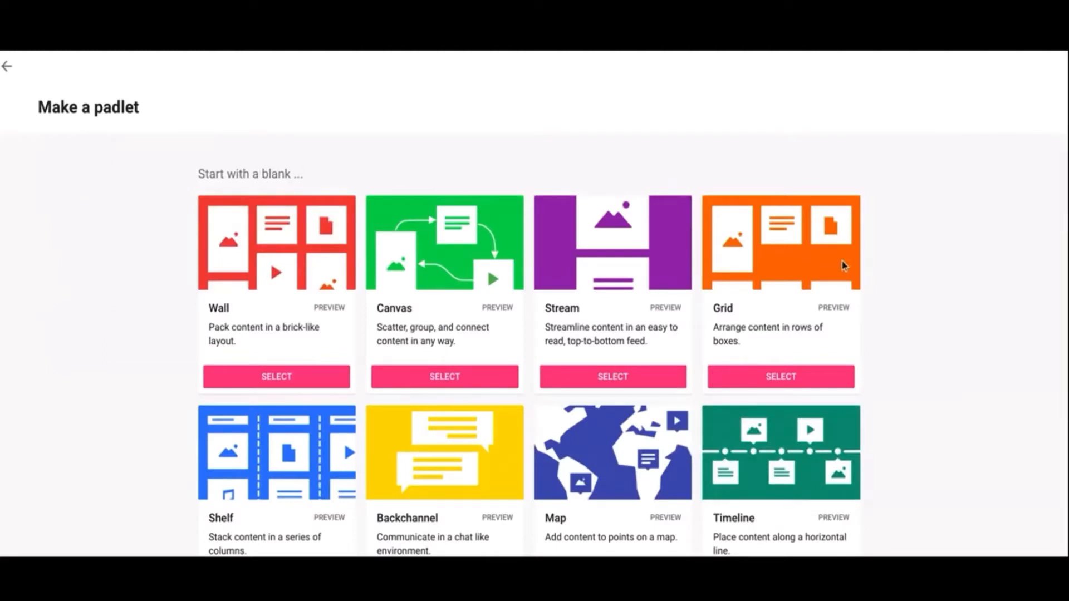
{"action": "scroll", "coordinate": [969, 278], "scroll_direction": "down", "scroll_amount": 2}
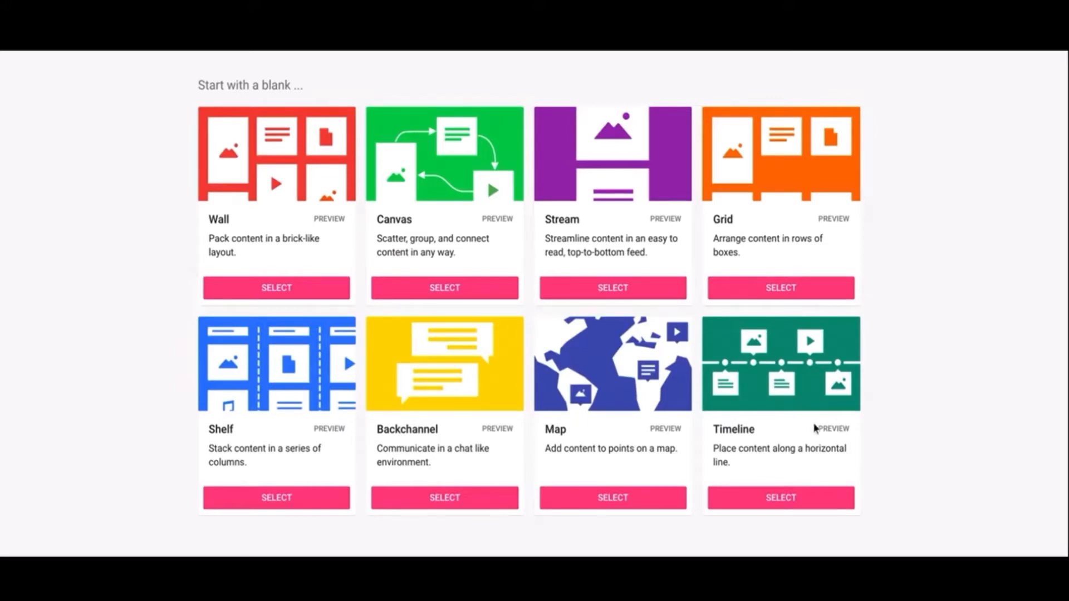
{"action": "left_click", "coordinate": [834, 430]}
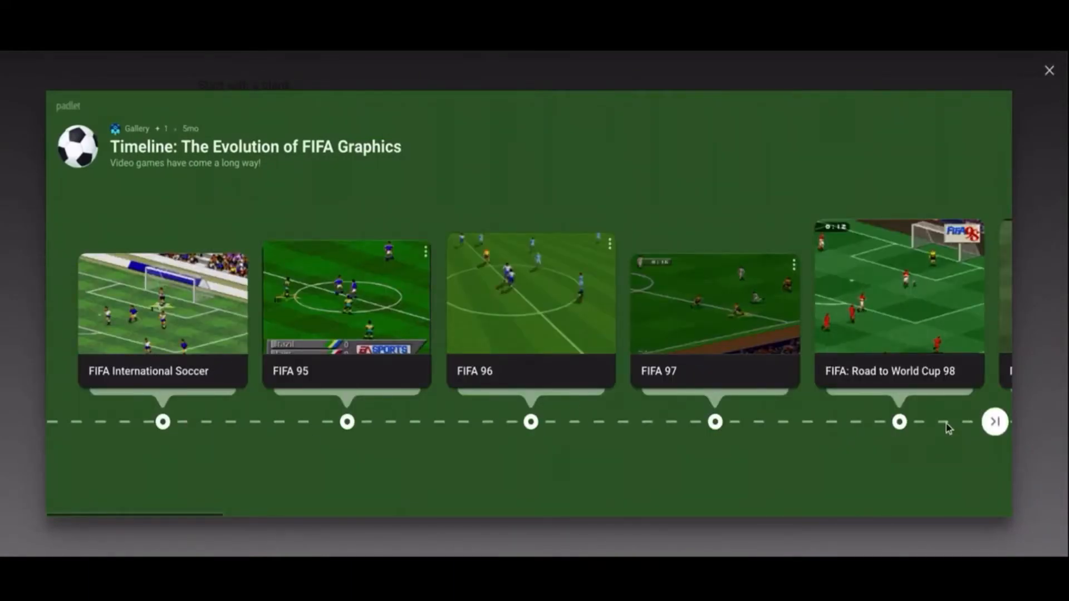
{"action": "left_click", "coordinate": [1048, 70]}
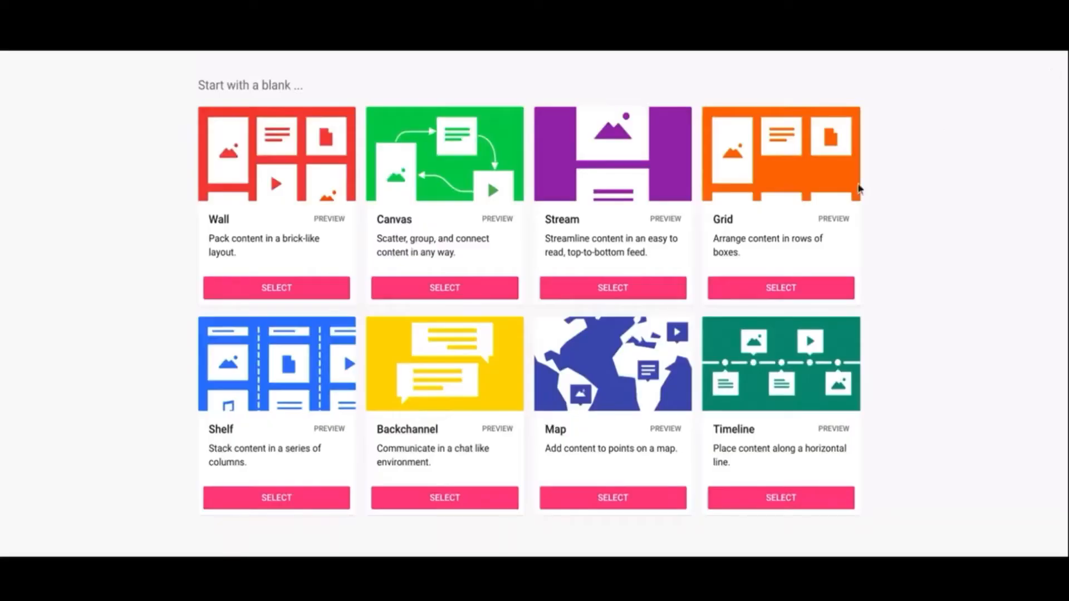
{"action": "left_click", "coordinate": [800, 497]}
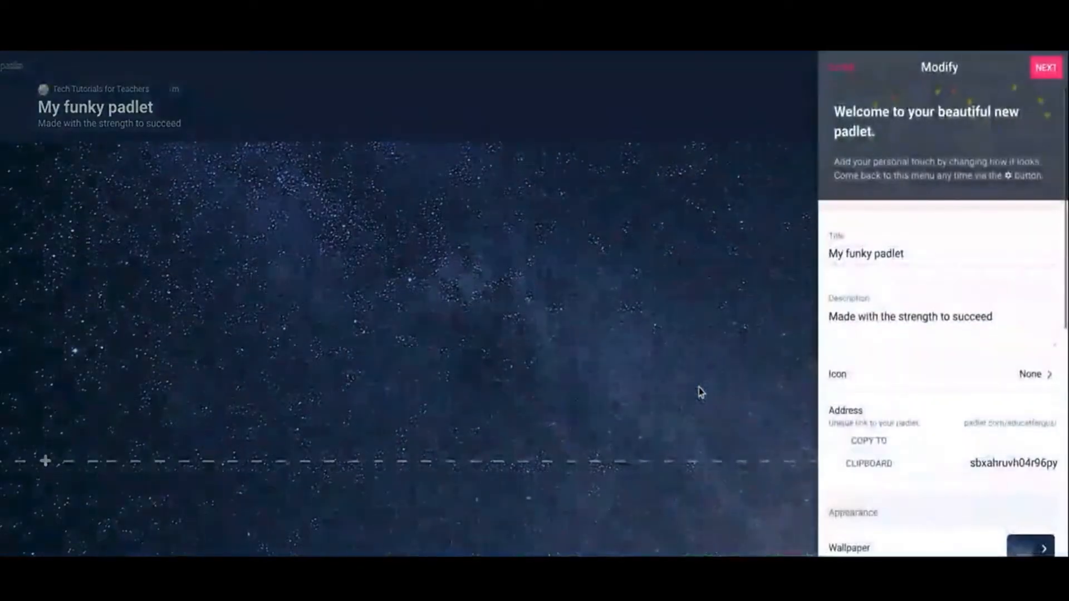
{"action": "left_click", "coordinate": [857, 69]}
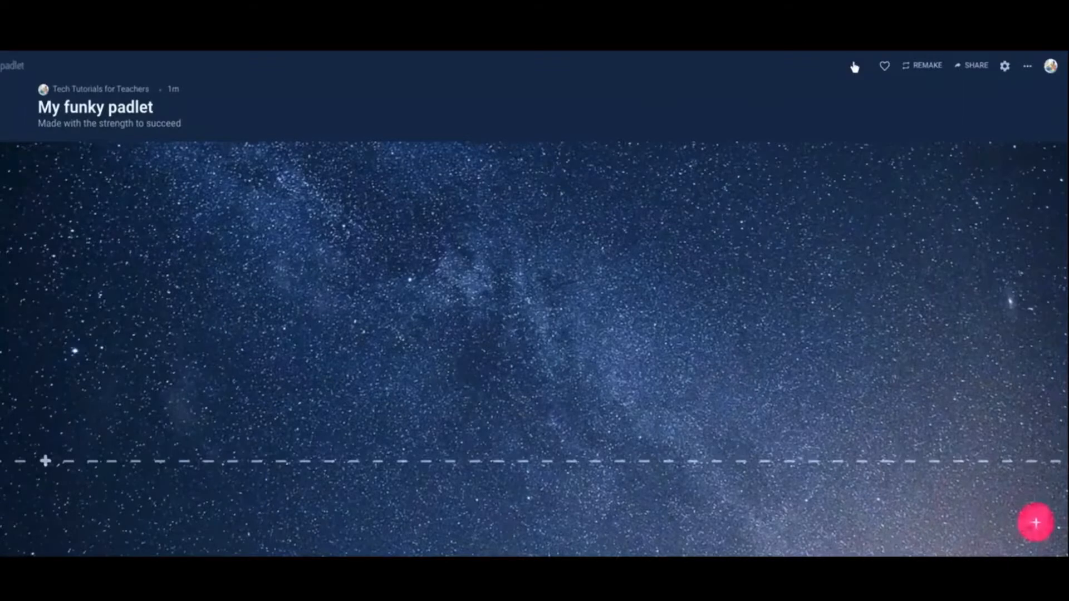
Step: Add two timeline posts titled "dsfasjklf" and "fdsfj[sdajkfl;", and move the second one ahead of the first
{"action": "left_click", "coordinate": [1035, 522]}
{"action": "type", "text": "dsfasjklf"}
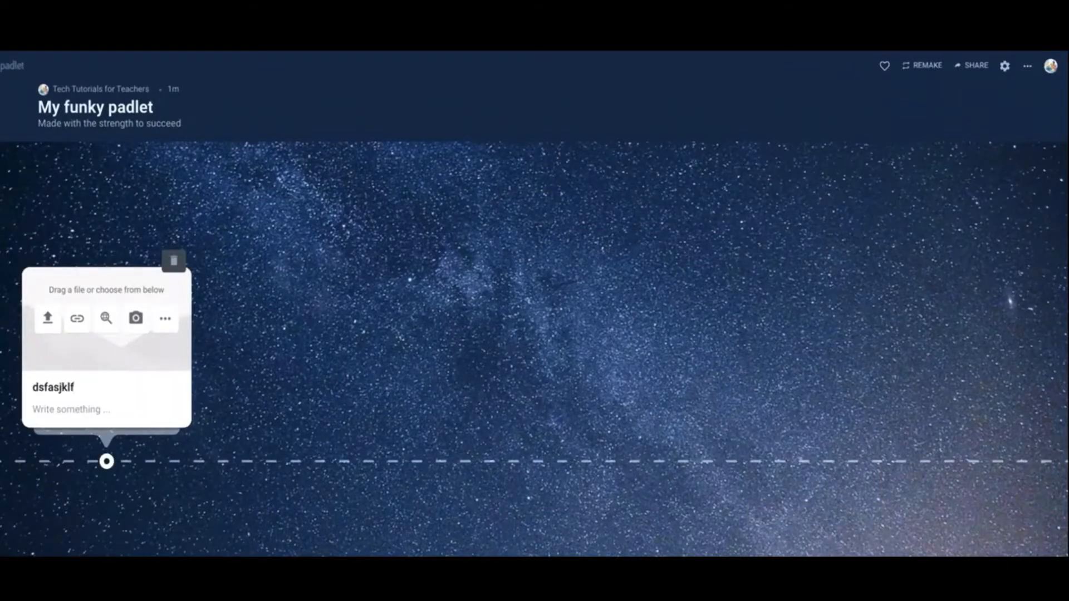
{"action": "left_click", "coordinate": [525, 352]}
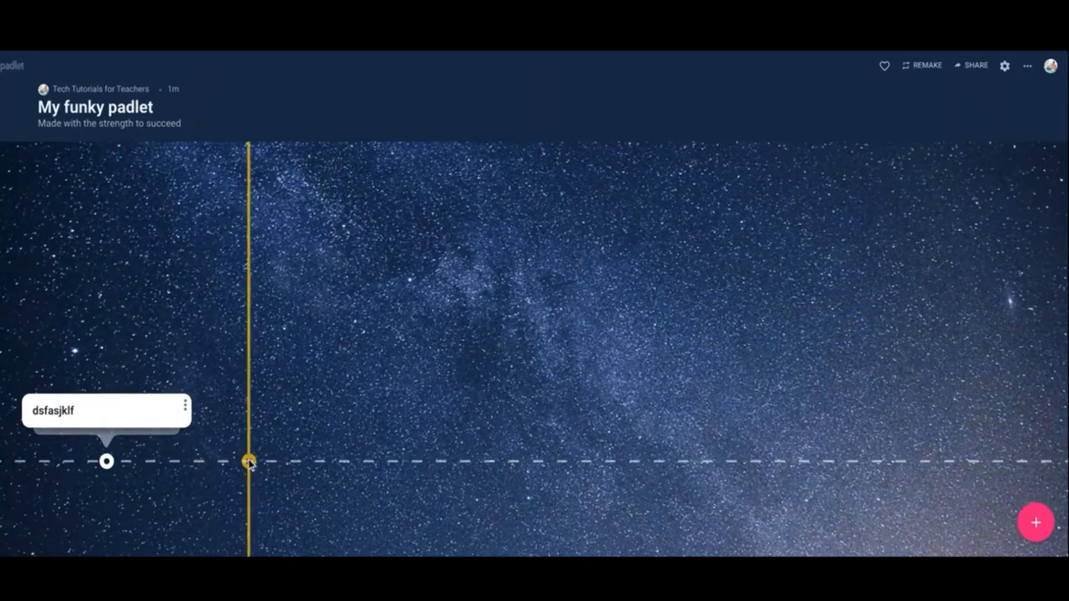
{"action": "left_click", "coordinate": [199, 461]}
{"action": "type", "text": "fdsfj[sdajkfl;"}
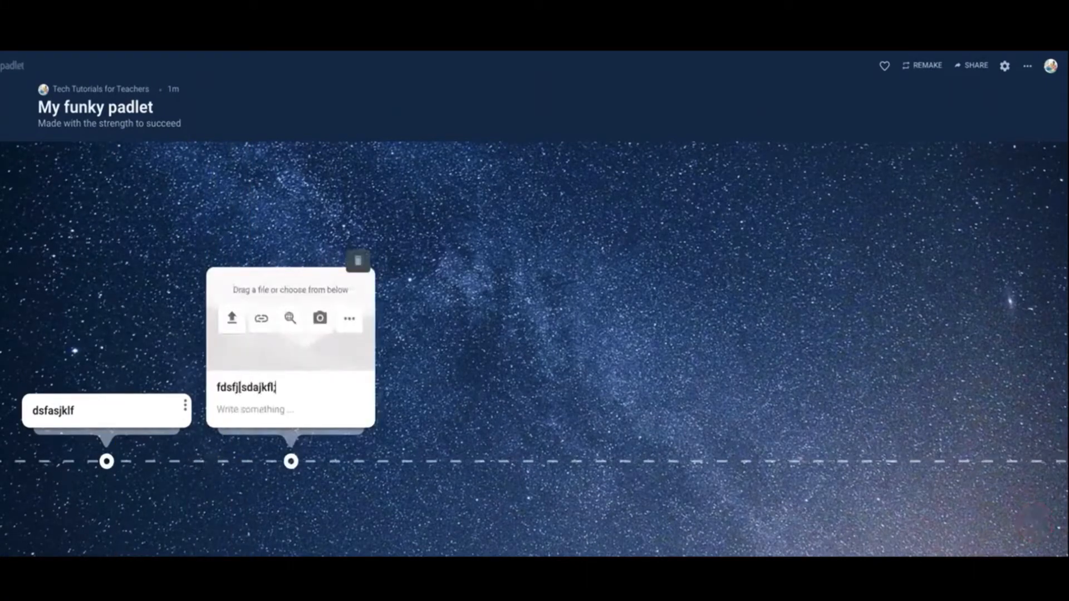
{"action": "key", "text": "Tab"}
{"action": "left_click", "coordinate": [454, 361]}
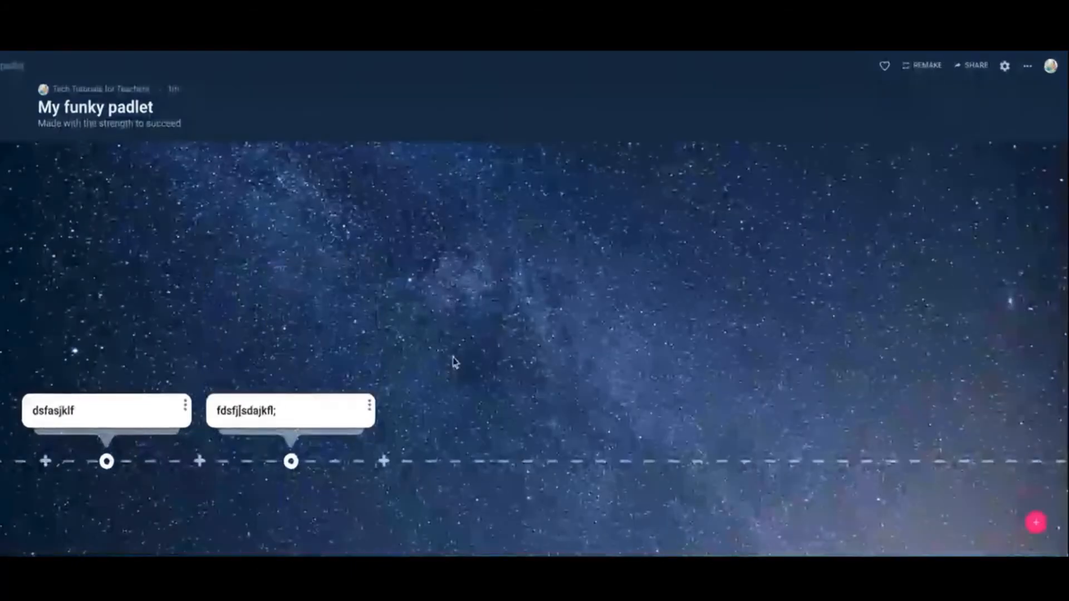
{"action": "left_click_drag", "start_coordinate": [290, 461], "coordinate": [83, 462]}
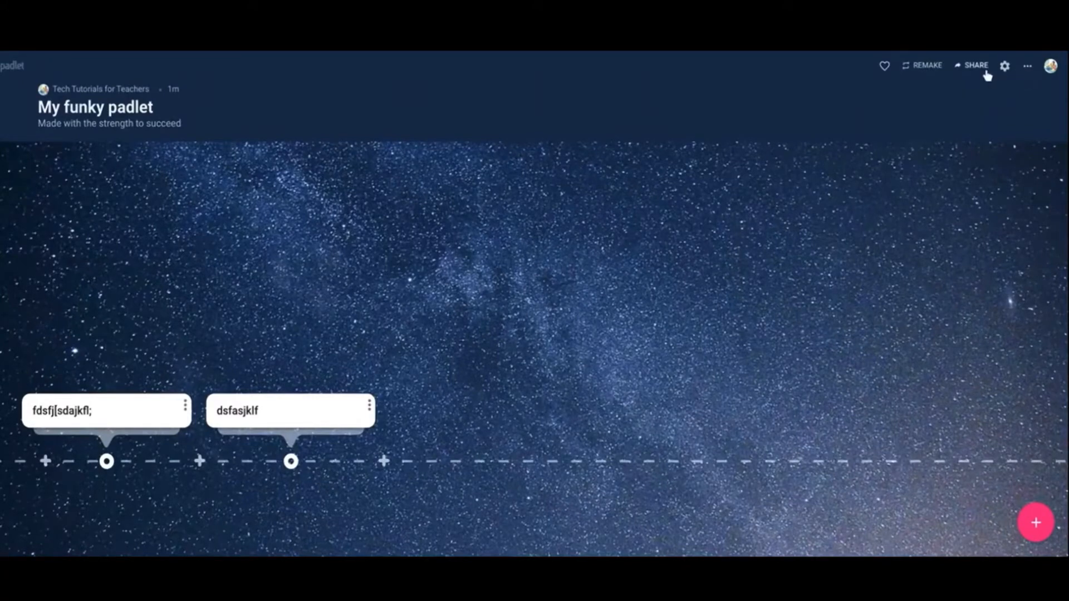
Step: Return to the layout choices and make a blank Canvas padlet
{"action": "left_click", "coordinate": [92, 49]}
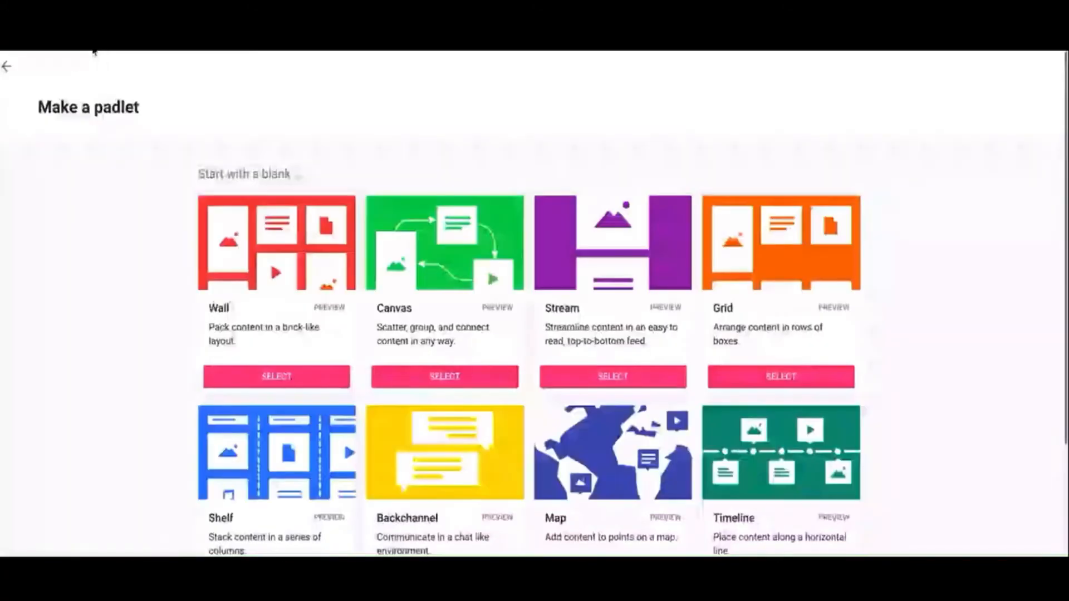
{"action": "scroll", "coordinate": [890, 281], "scroll_direction": "down", "scroll_amount": 2}
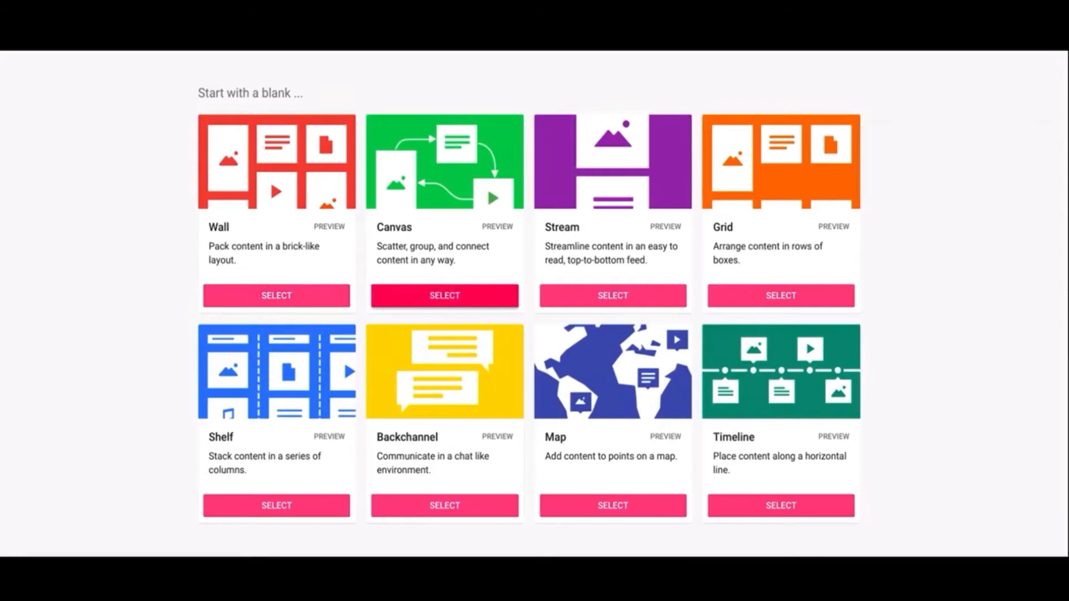
{"action": "left_click", "coordinate": [423, 301]}
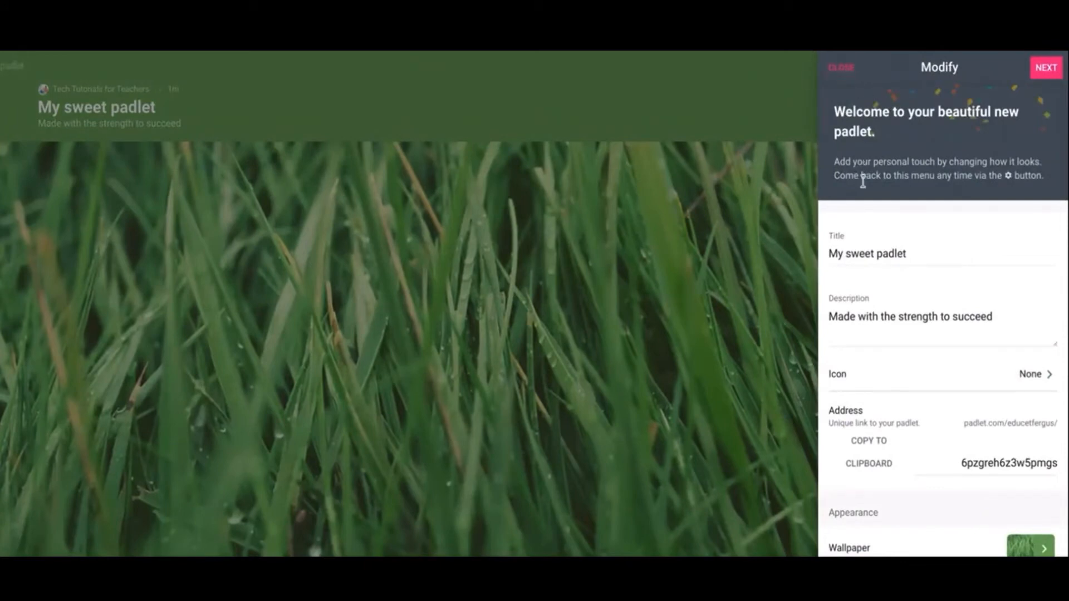
Step: Replace the Canvas padlet's title with "Tutorial"
{"action": "left_click", "coordinate": [938, 258]}
{"action": "left_click_drag", "start_coordinate": [939, 258], "coordinate": [812, 257]}
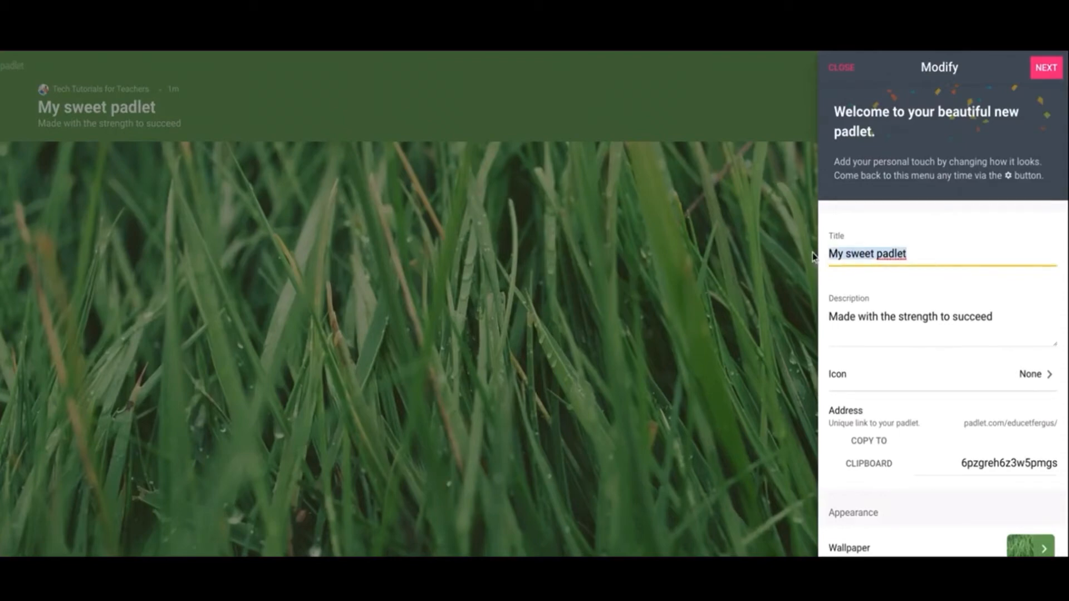
{"action": "type", "text": "Tutorial"}
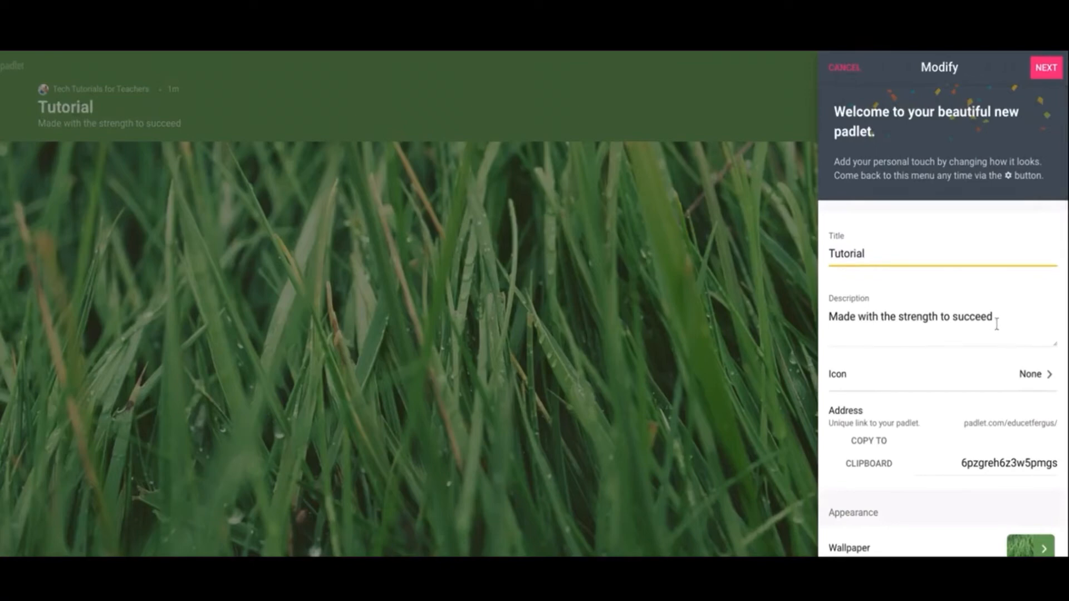
Step: Examine the padlet's icon choices and its address, appearance, posting and content filtering settings
{"action": "left_click", "coordinate": [1030, 376]}
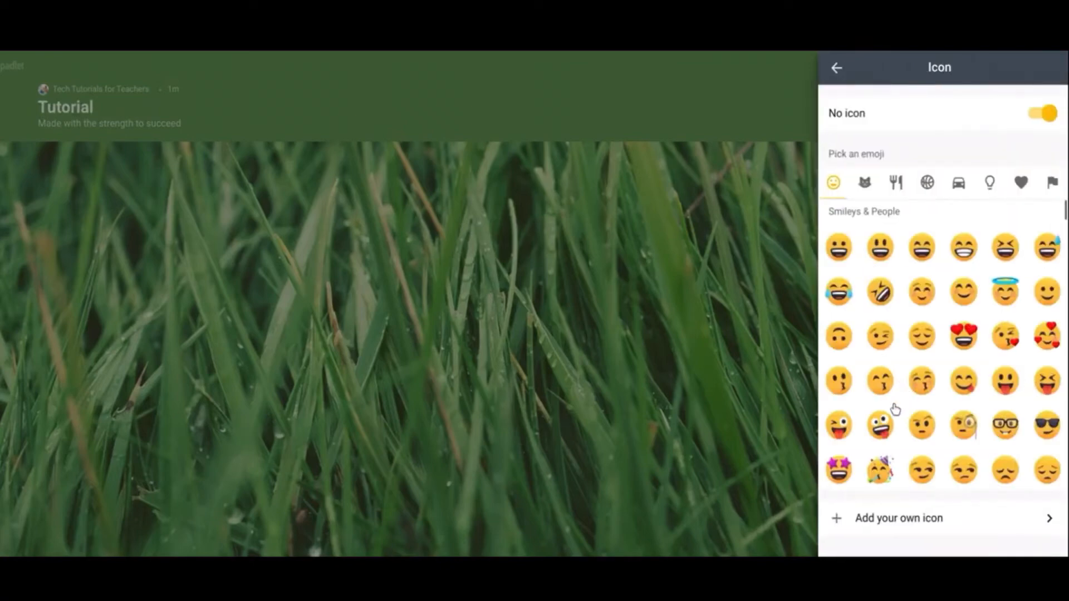
{"action": "left_click", "coordinate": [837, 70]}
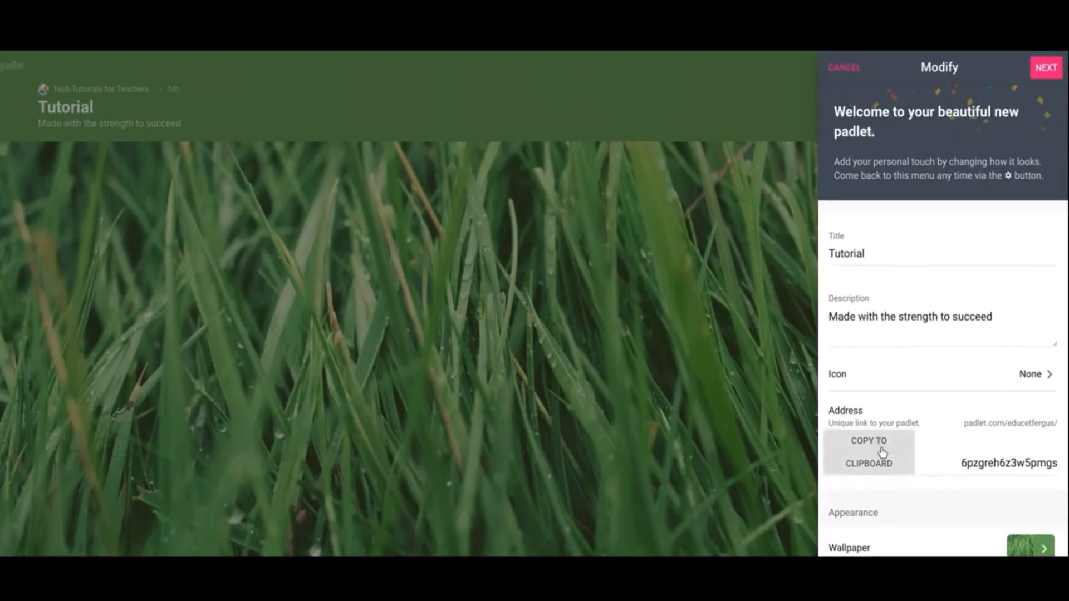
{"action": "scroll", "coordinate": [942, 421], "scroll_direction": "down", "scroll_amount": 1}
{"action": "scroll", "coordinate": [949, 409], "scroll_direction": "down", "scroll_amount": 1}
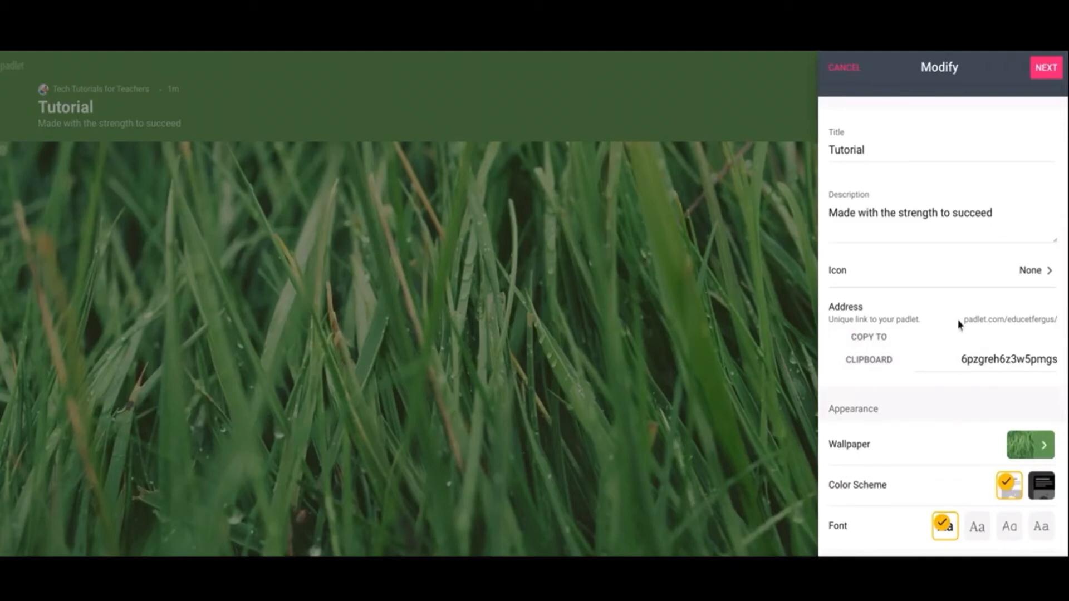
{"action": "left_click_drag", "start_coordinate": [958, 359], "coordinate": [1055, 363]}
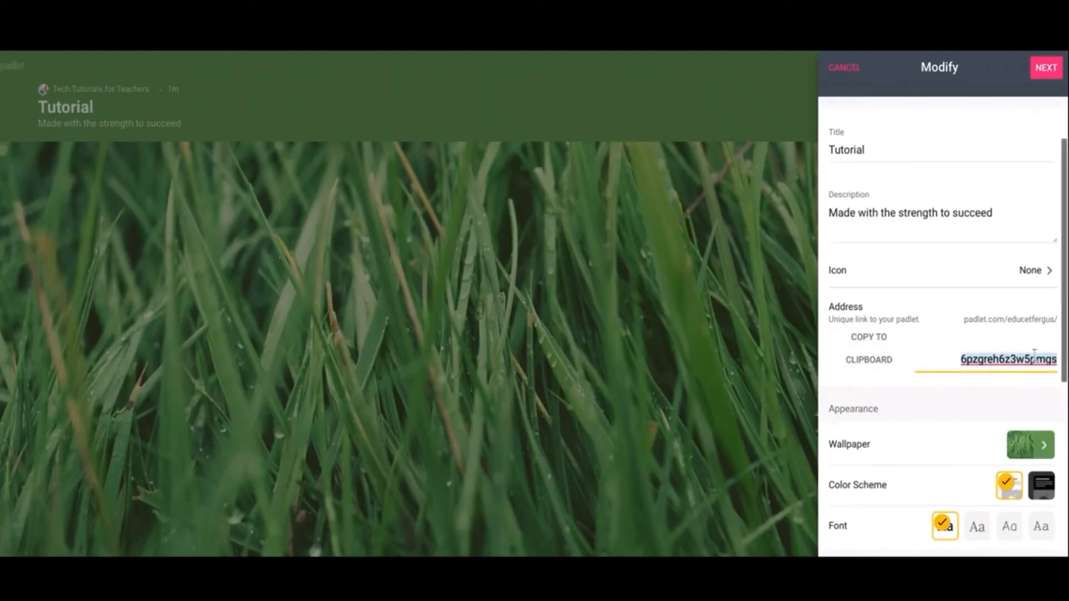
{"action": "scroll", "coordinate": [937, 396], "scroll_direction": "down", "scroll_amount": 1}
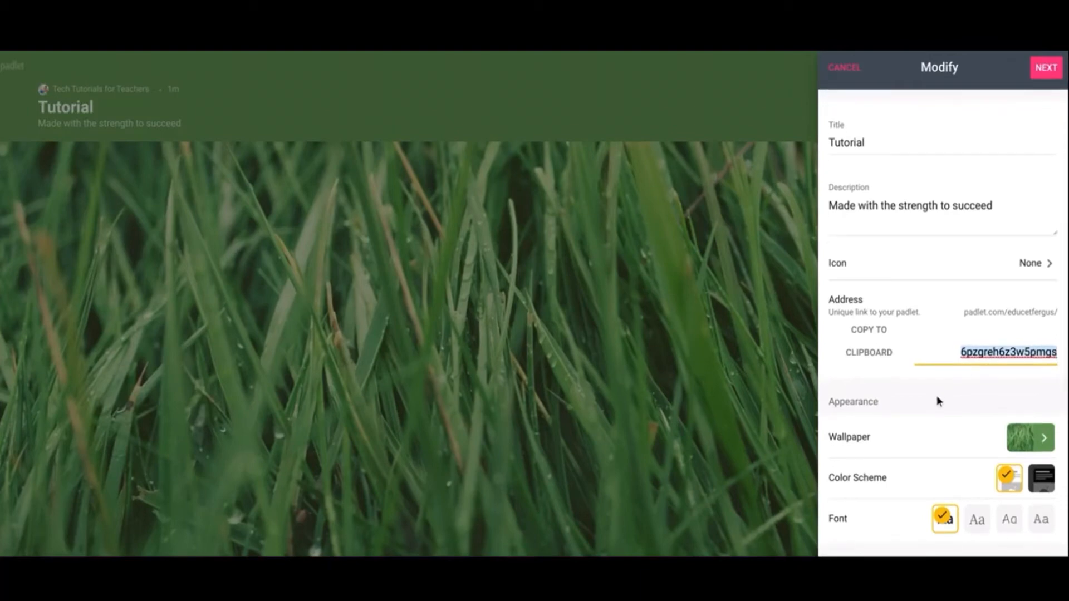
{"action": "scroll", "coordinate": [936, 401], "scroll_direction": "down", "scroll_amount": 4}
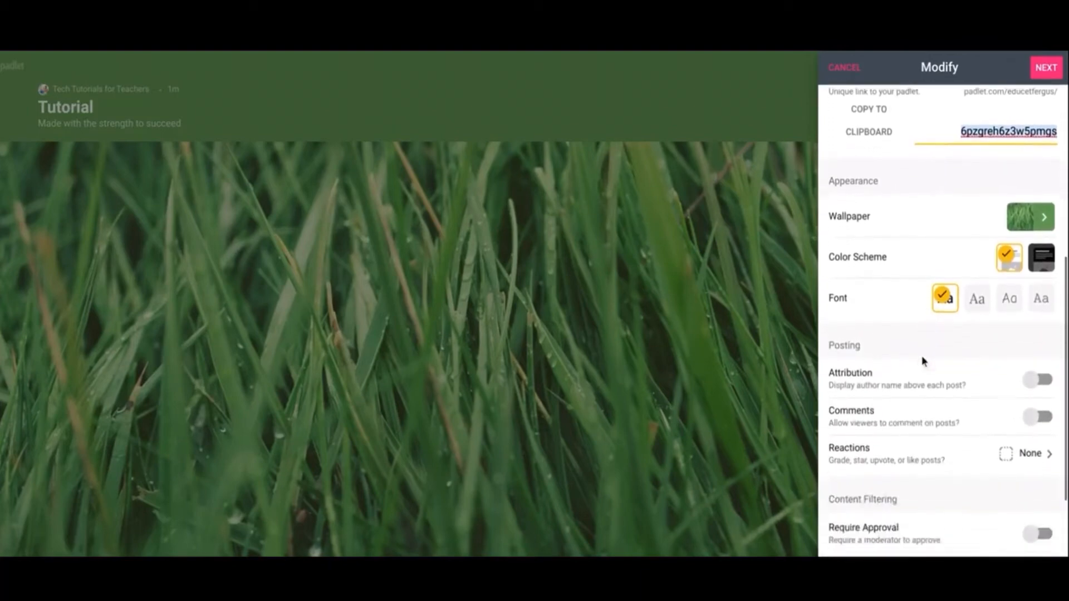
{"action": "scroll", "coordinate": [921, 361], "scroll_direction": "down", "scroll_amount": 2}
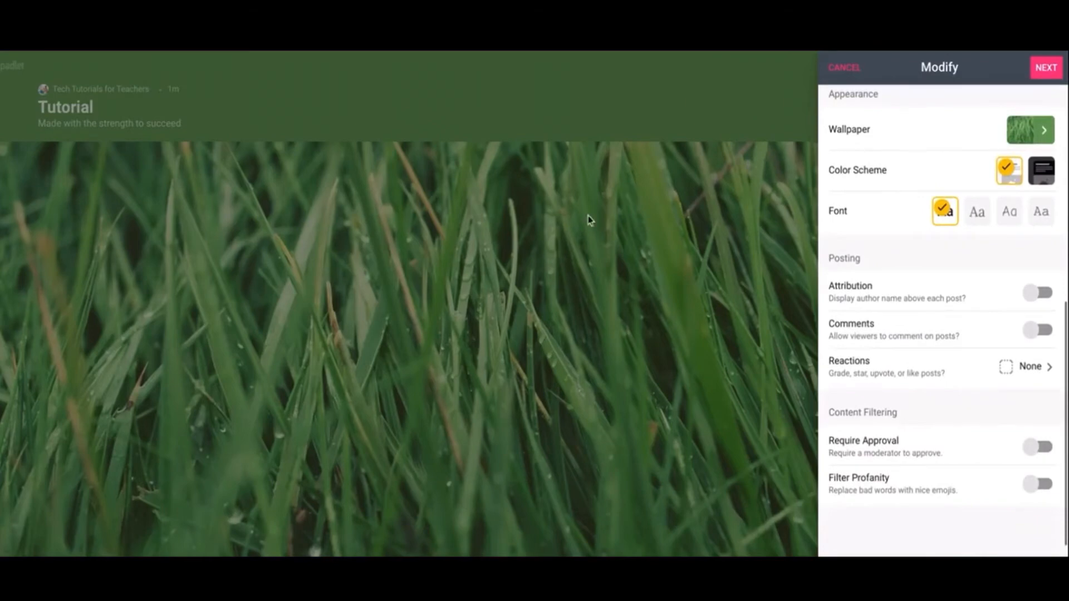
Step: Set the padlet's wallpaper to the Linen texture from Textures and Patterns
{"action": "left_click", "coordinate": [1041, 129]}
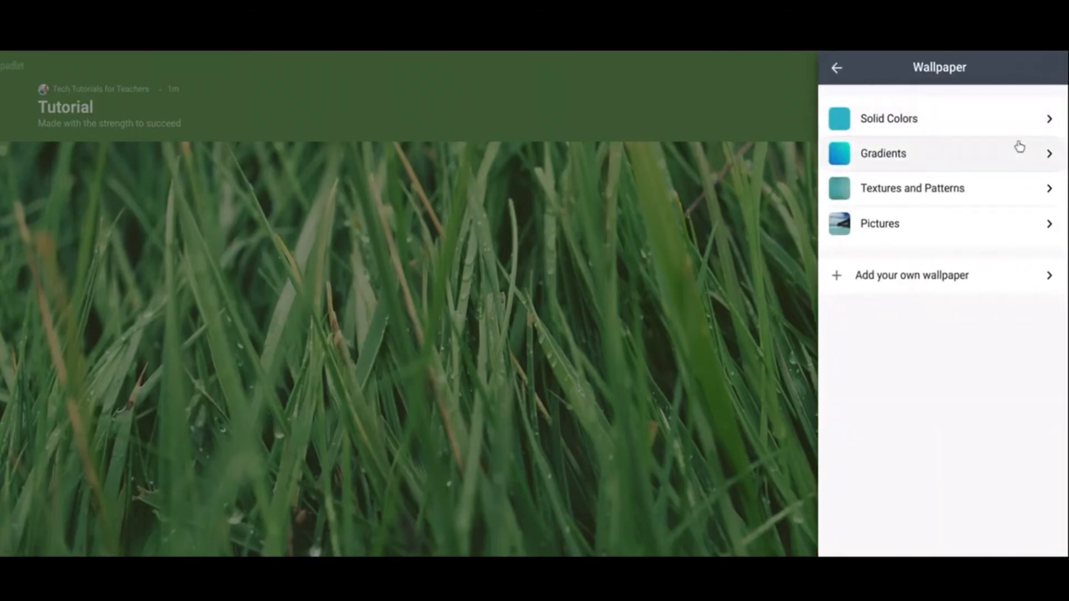
{"action": "left_click", "coordinate": [927, 188]}
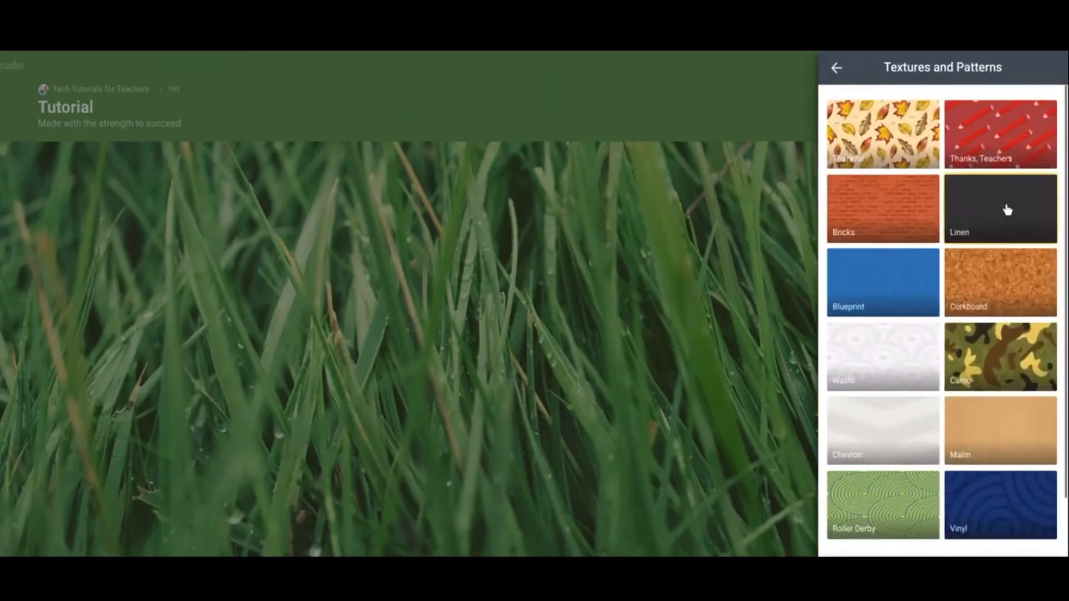
{"action": "left_click", "coordinate": [1005, 228]}
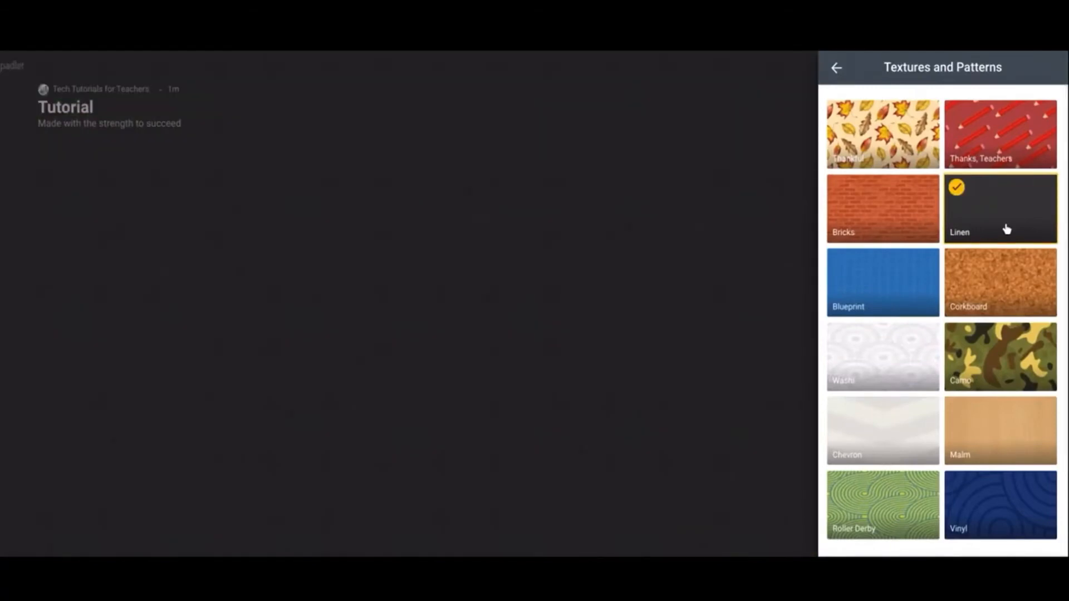
{"action": "scroll", "coordinate": [971, 261], "scroll_direction": "down", "scroll_amount": 1}
{"action": "scroll", "coordinate": [952, 251], "scroll_direction": "up", "scroll_amount": 1}
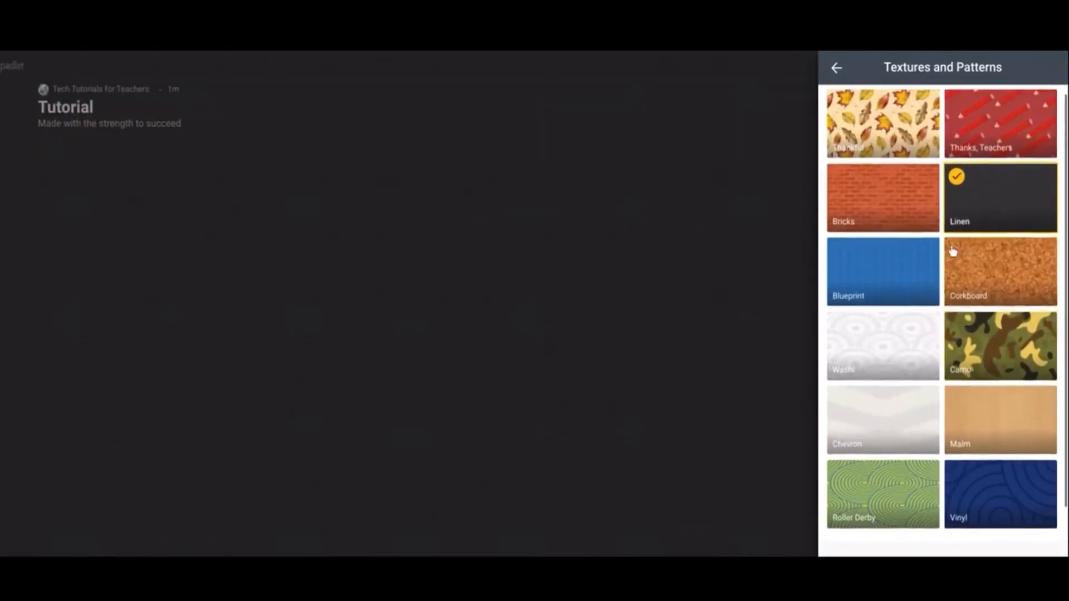
{"action": "left_click", "coordinate": [841, 70]}
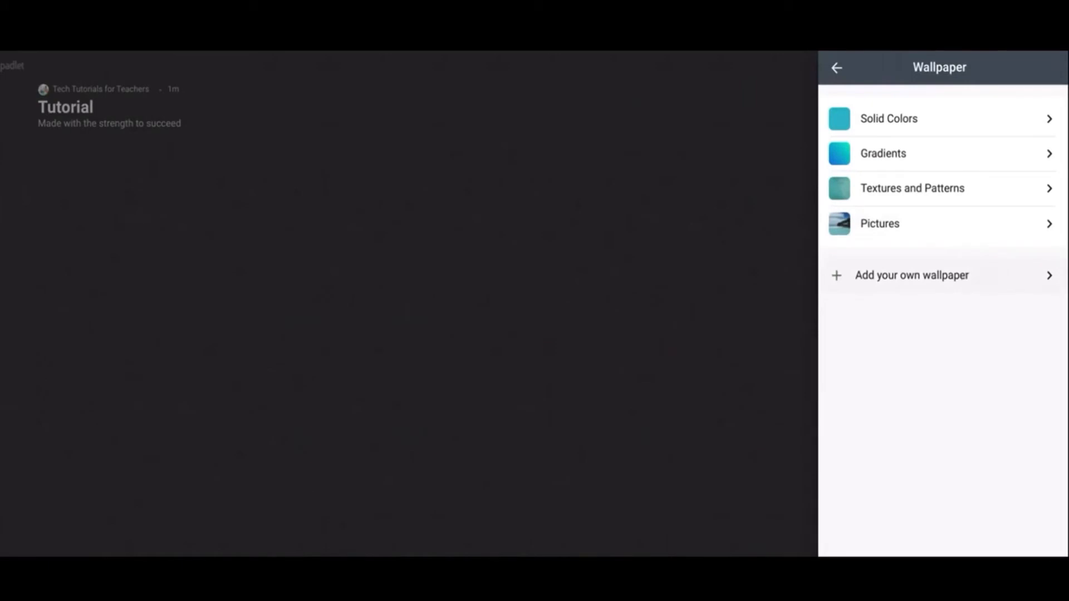
{"action": "left_click", "coordinate": [835, 67]}
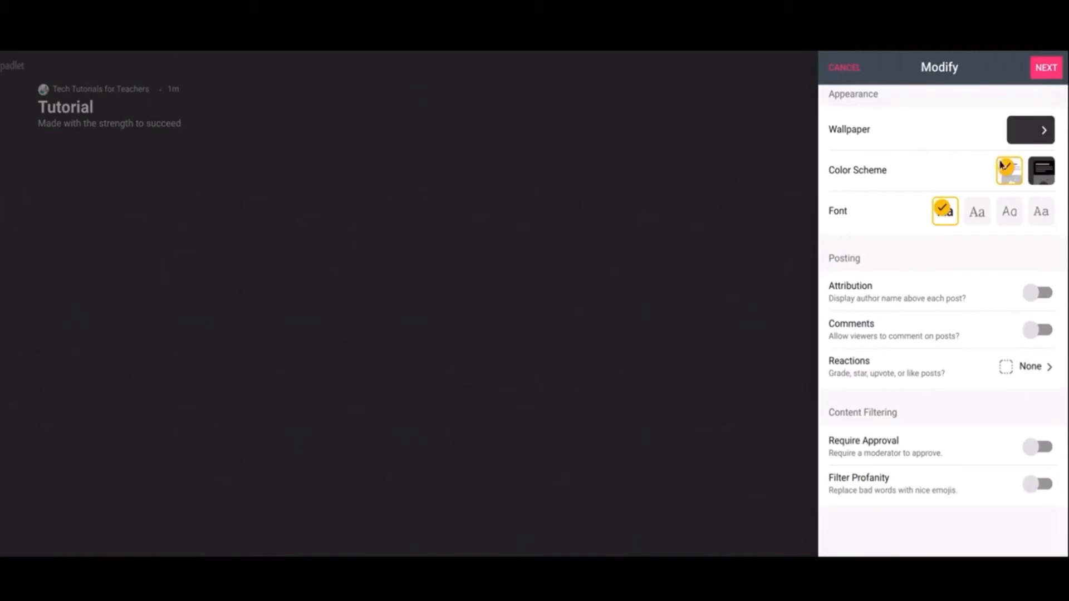
Step: Return to the light color scheme after trying the dark one, and set the padlet's font to the second, serif option
{"action": "left_click", "coordinate": [1040, 177]}
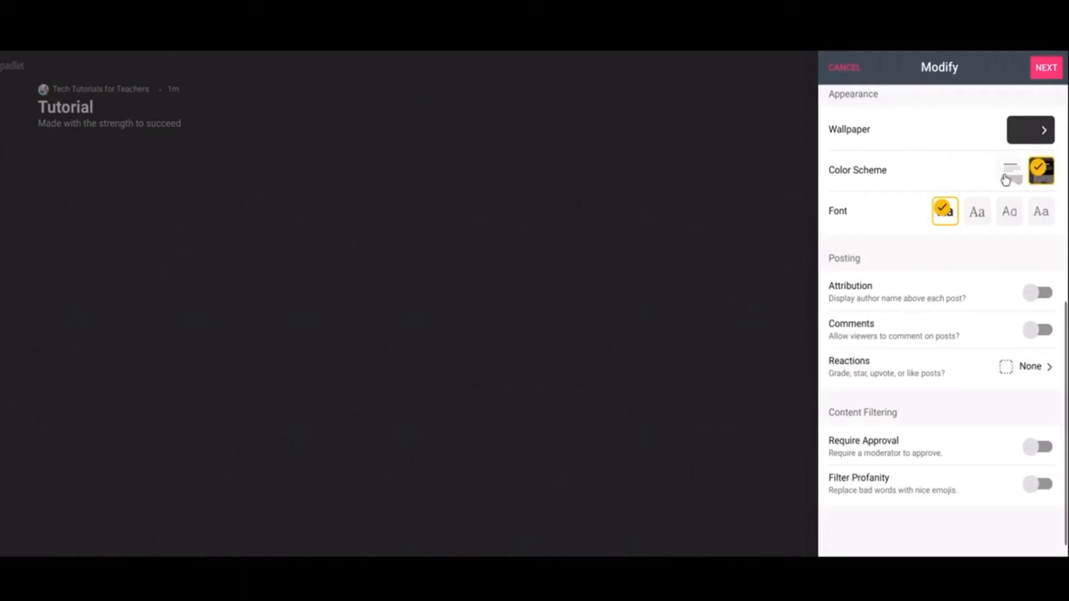
{"action": "left_click", "coordinate": [1007, 176]}
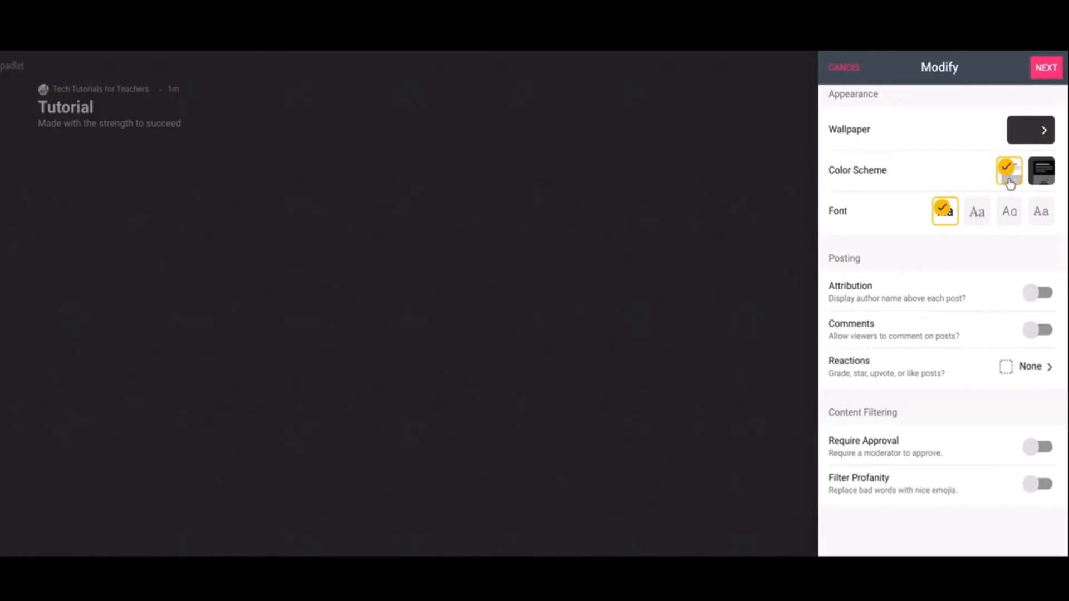
{"action": "left_click", "coordinate": [976, 214]}
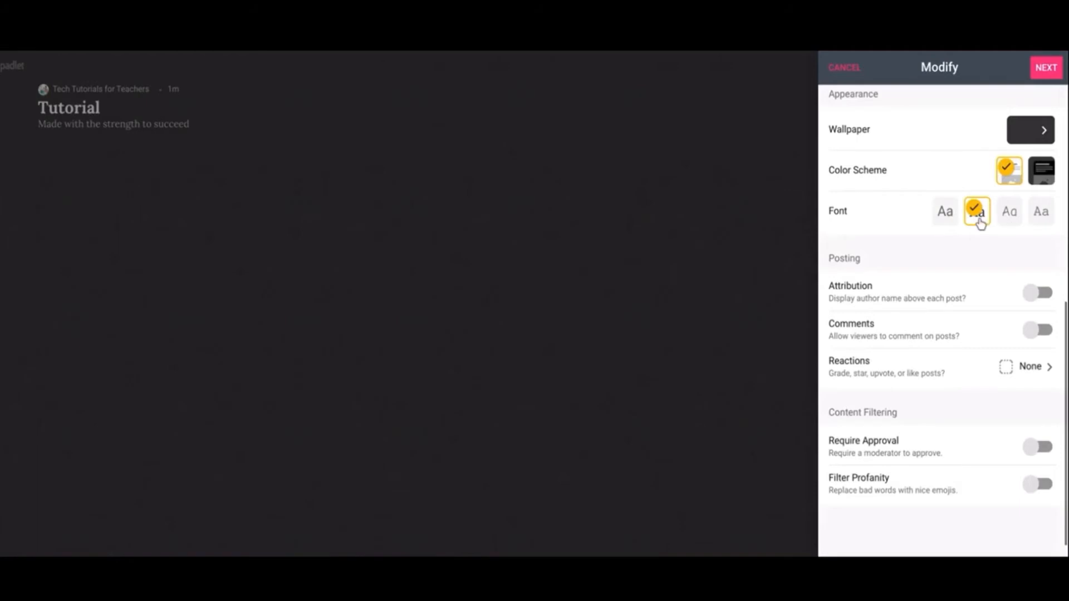
{"action": "left_click", "coordinate": [1011, 214]}
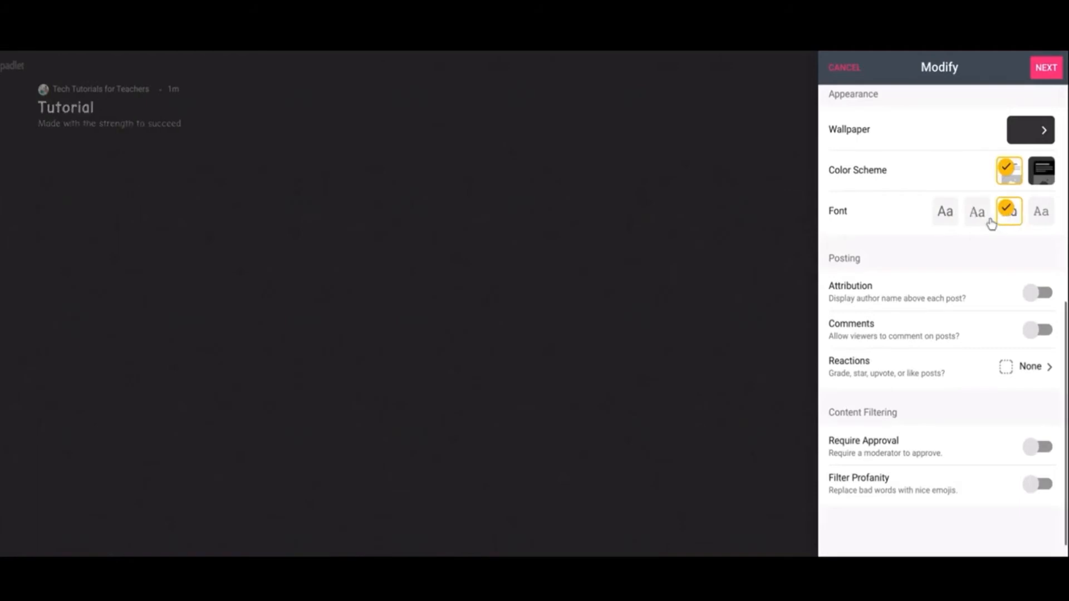
{"action": "left_click", "coordinate": [978, 215]}
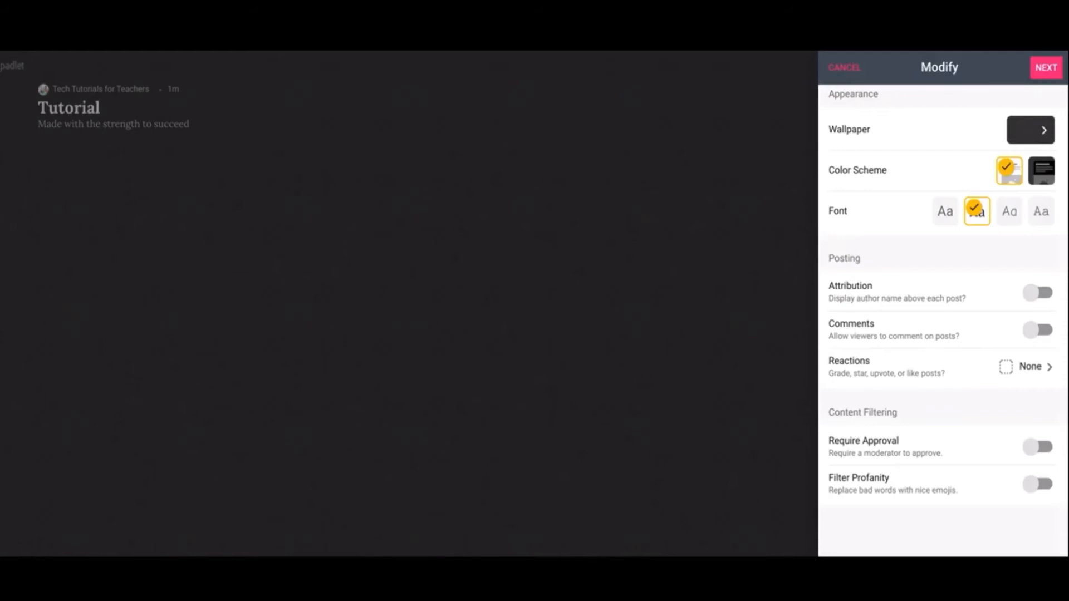
Step: Set the reactions for posts to Like and finish the padlet setup to start posting
{"action": "left_click", "coordinate": [1030, 368]}
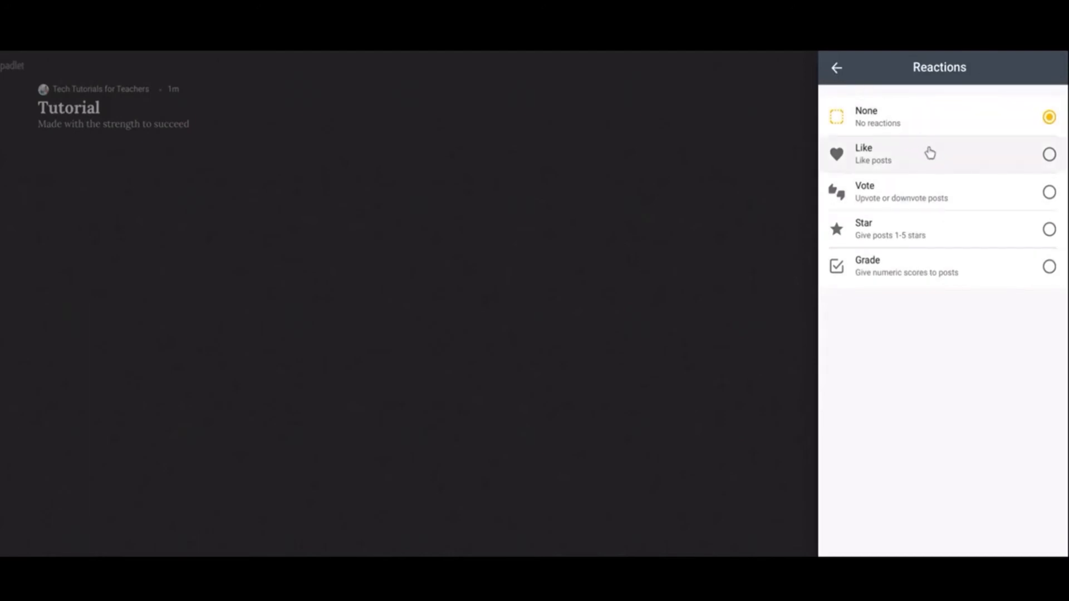
{"action": "left_click", "coordinate": [1047, 189]}
{"action": "left_click", "coordinate": [1049, 154]}
{"action": "left_click", "coordinate": [837, 68]}
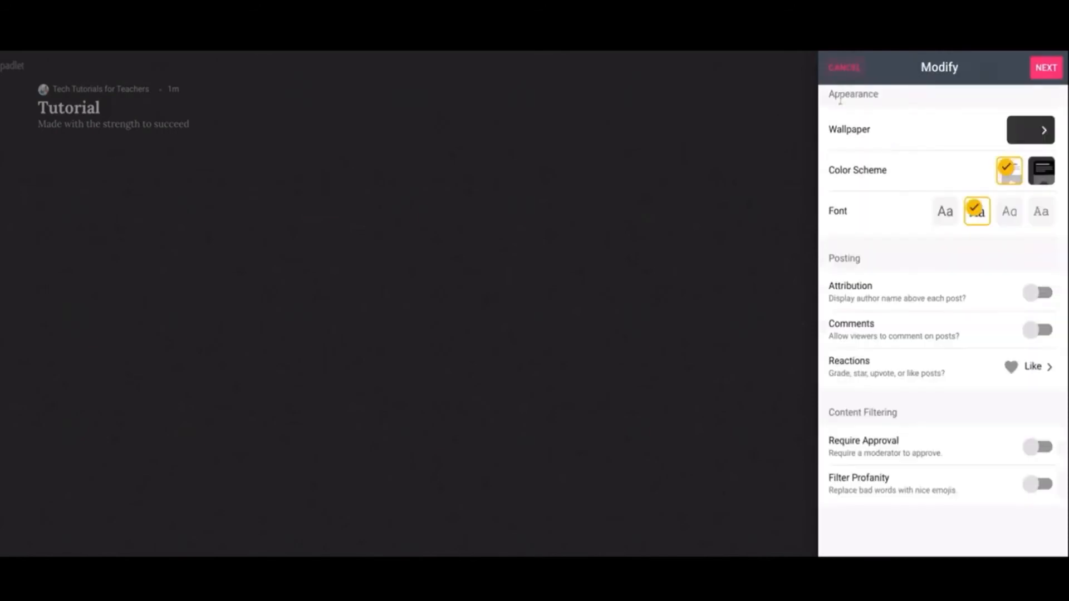
{"action": "scroll", "coordinate": [919, 301], "scroll_direction": "down", "scroll_amount": 1}
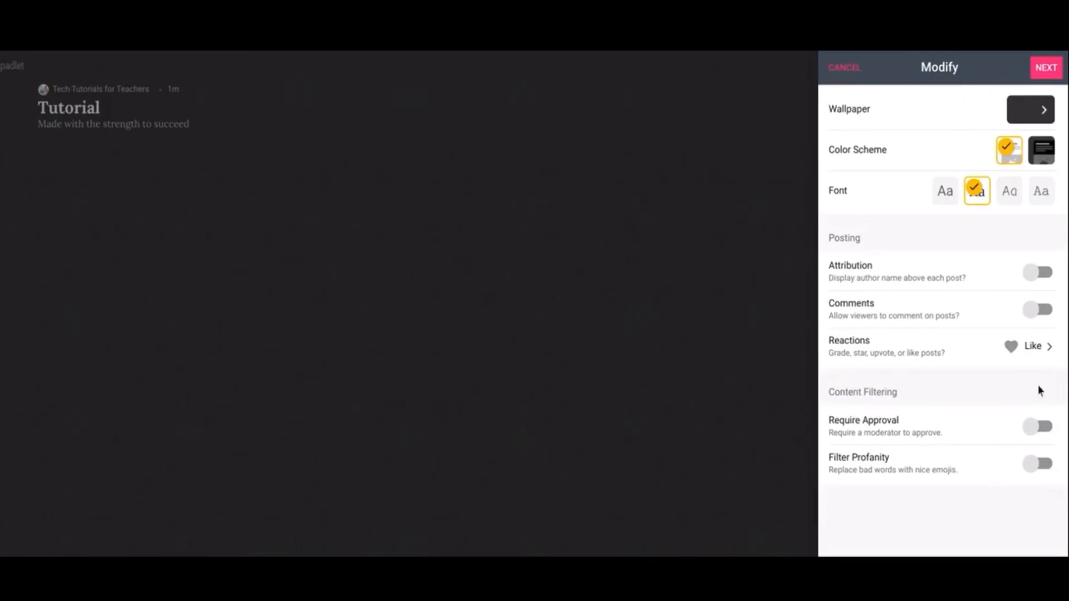
{"action": "left_click", "coordinate": [1045, 68]}
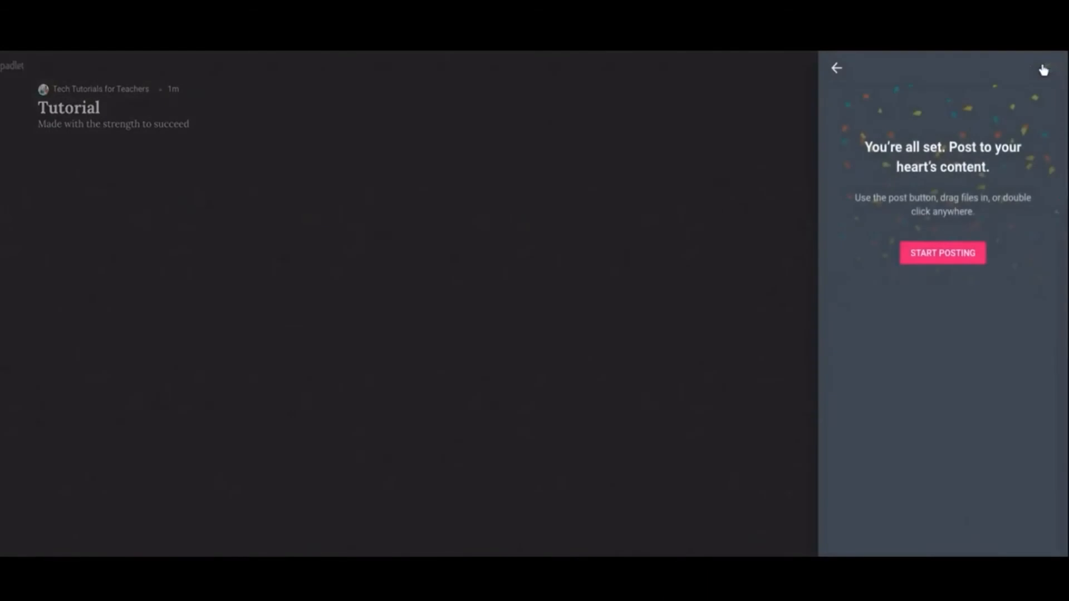
{"action": "left_click", "coordinate": [946, 265]}
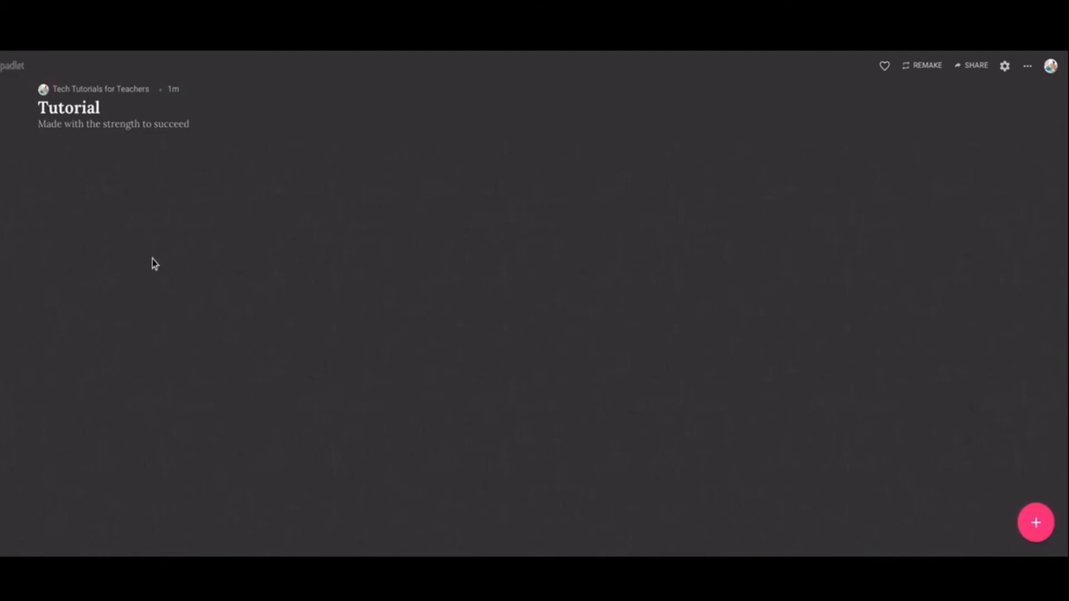
Step: Start a blank post, move it toward the middle of the canvas, and view its full list of attachment types
{"action": "left_click", "coordinate": [1031, 522]}
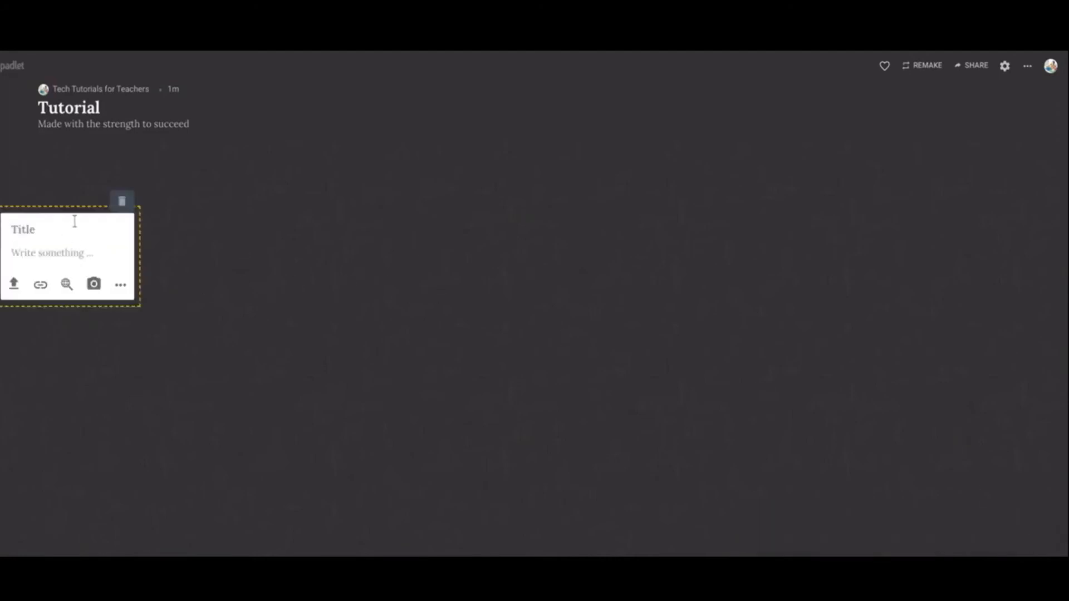
{"action": "left_click_drag", "start_coordinate": [105, 215], "coordinate": [424, 255]}
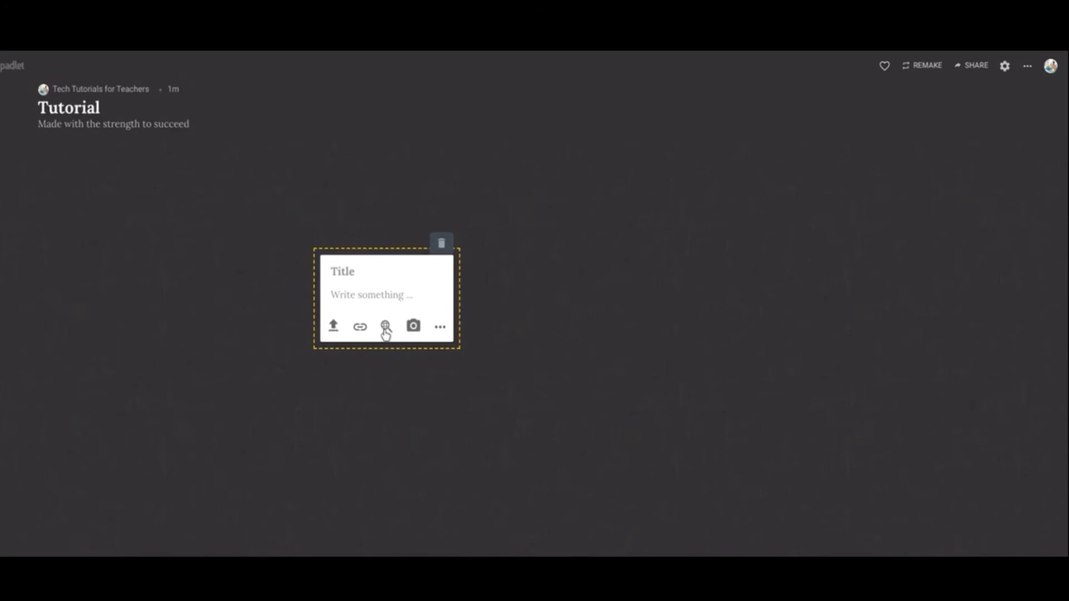
{"action": "left_click", "coordinate": [440, 332]}
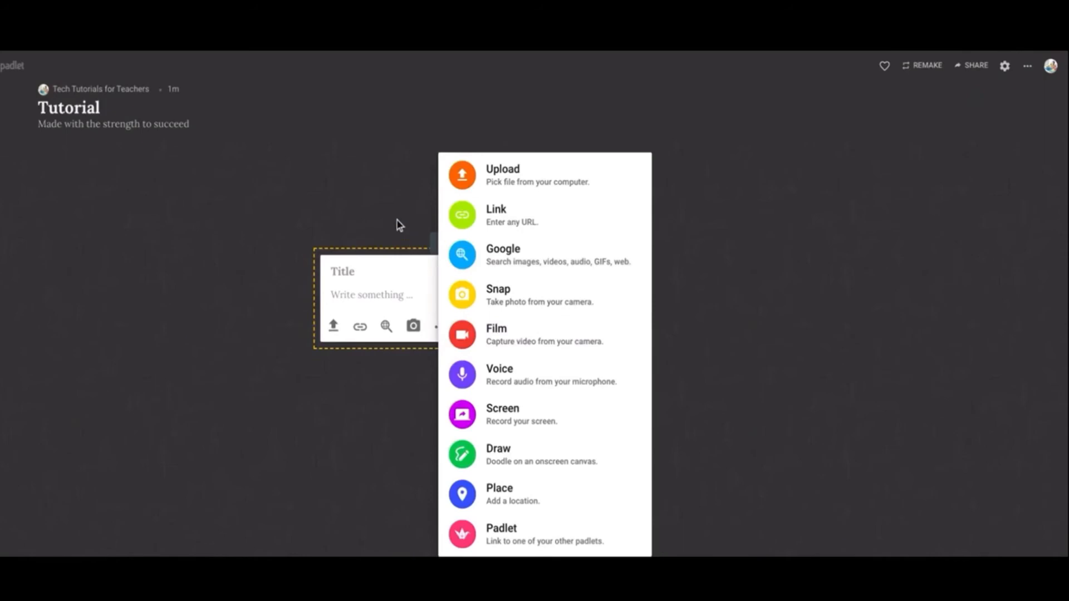
{"action": "left_click", "coordinate": [406, 243]}
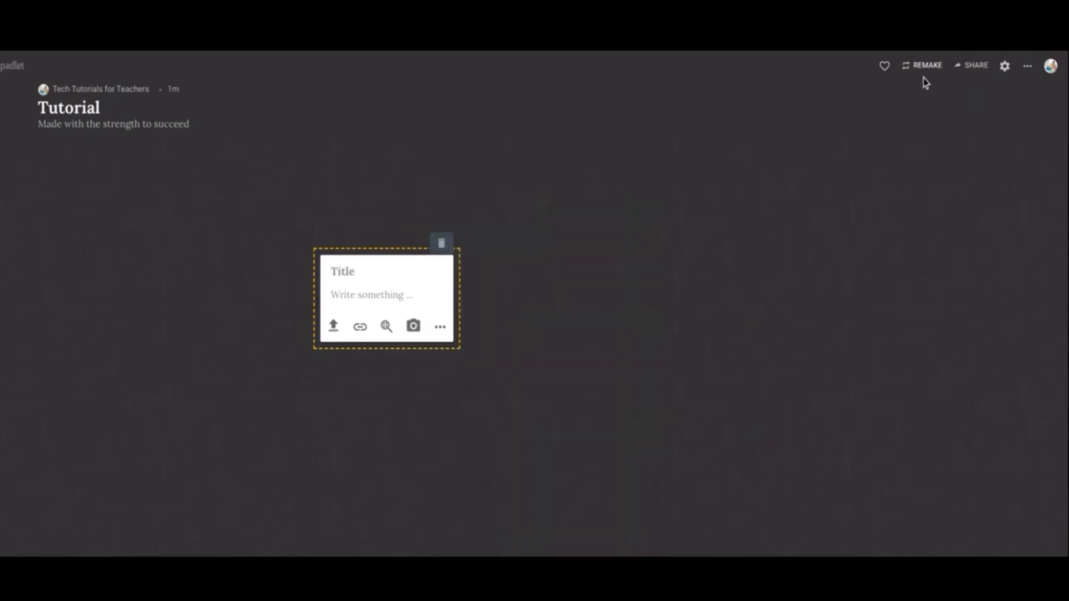
Step: Like the padlet and review its member, privacy, sharing and export options
{"action": "left_click", "coordinate": [885, 67]}
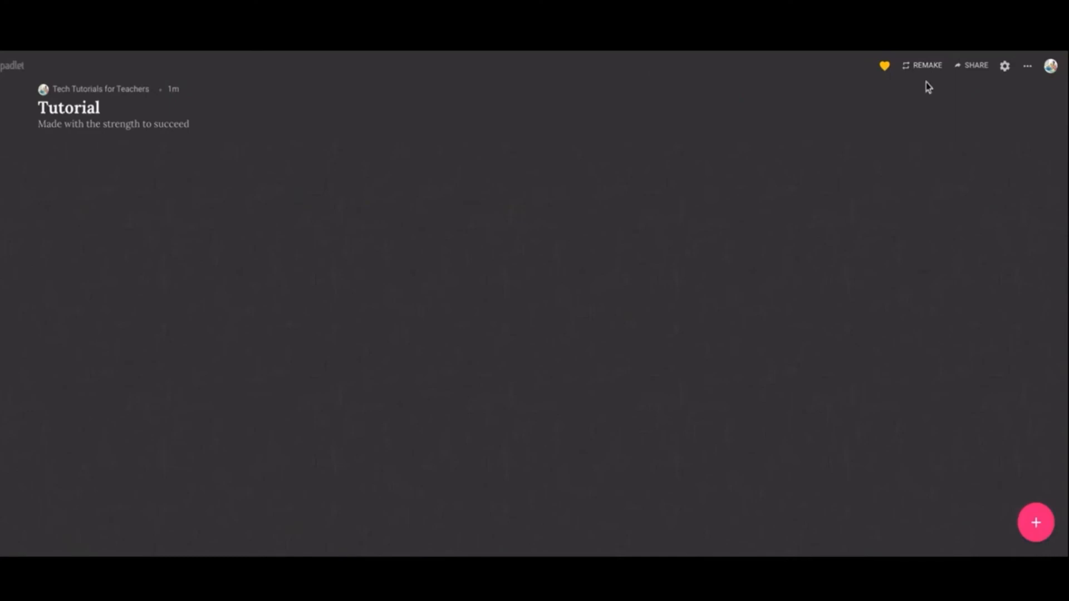
{"action": "left_click", "coordinate": [977, 66]}
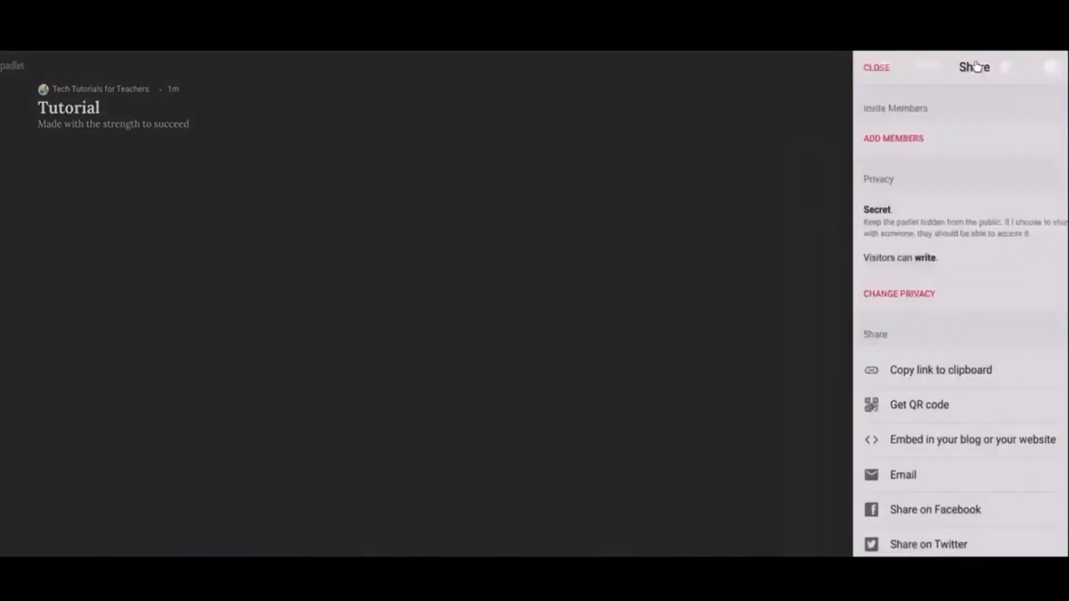
{"action": "scroll", "coordinate": [997, 191], "scroll_direction": "down", "scroll_amount": 4}
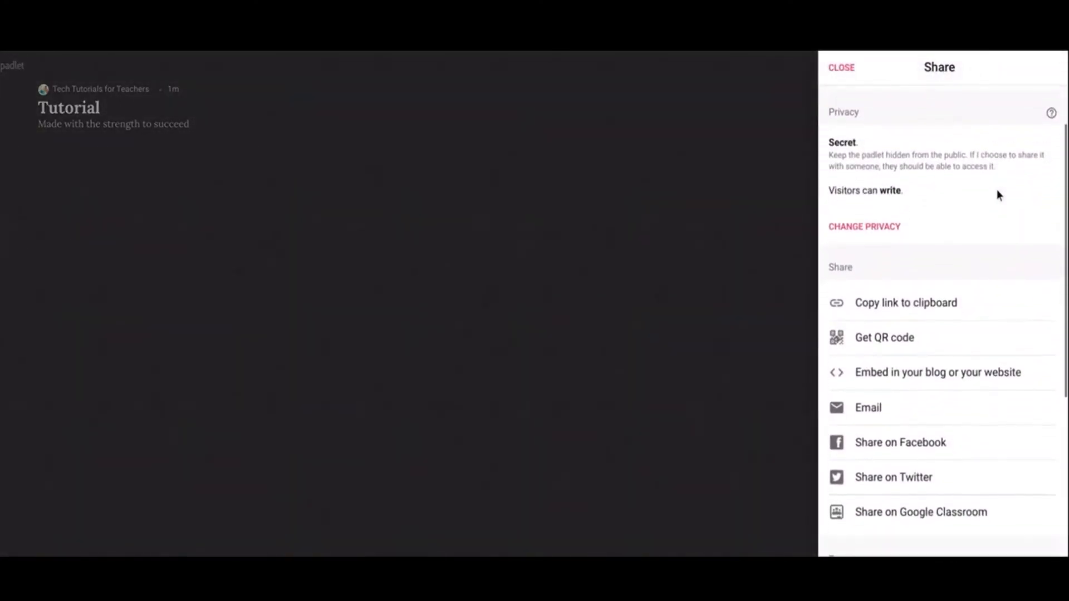
{"action": "scroll", "coordinate": [993, 221], "scroll_direction": "down", "scroll_amount": 3}
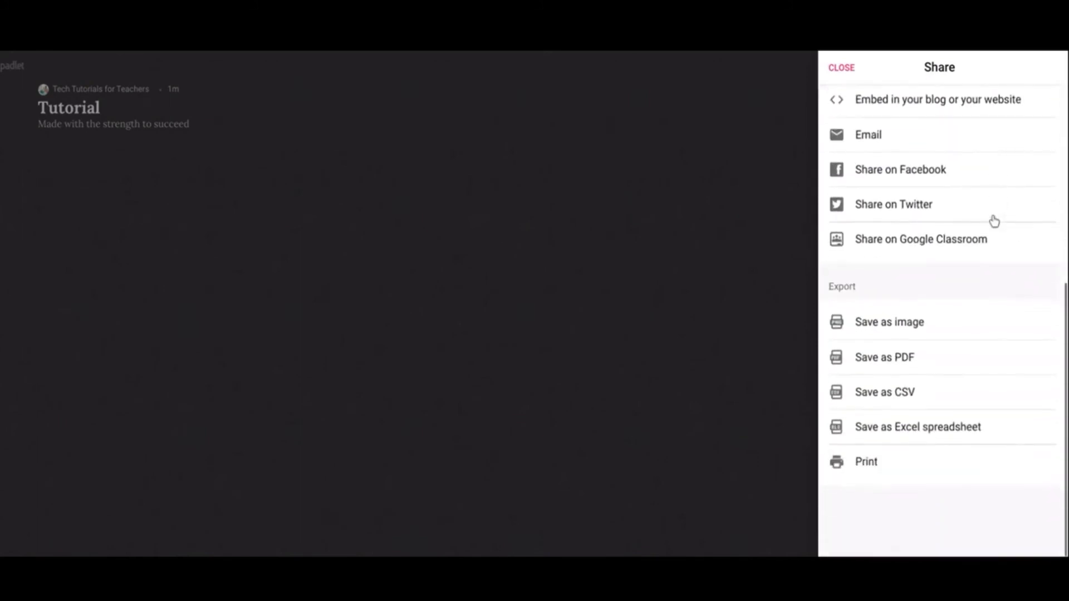
{"action": "scroll", "coordinate": [993, 221], "scroll_direction": "up", "scroll_amount": 6}
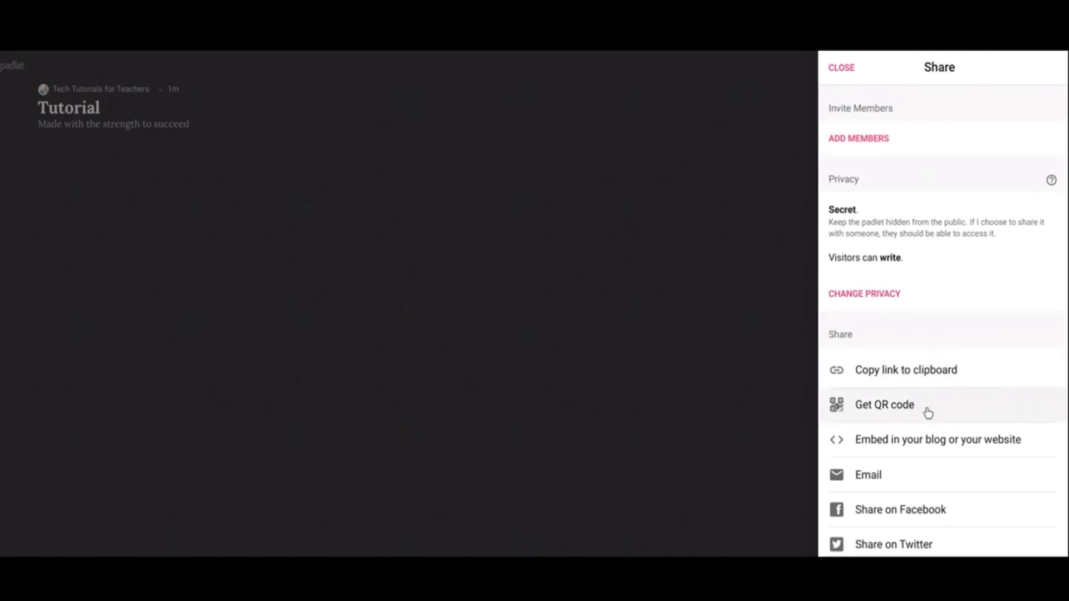
{"action": "scroll", "coordinate": [957, 374], "scroll_direction": "down", "scroll_amount": 1}
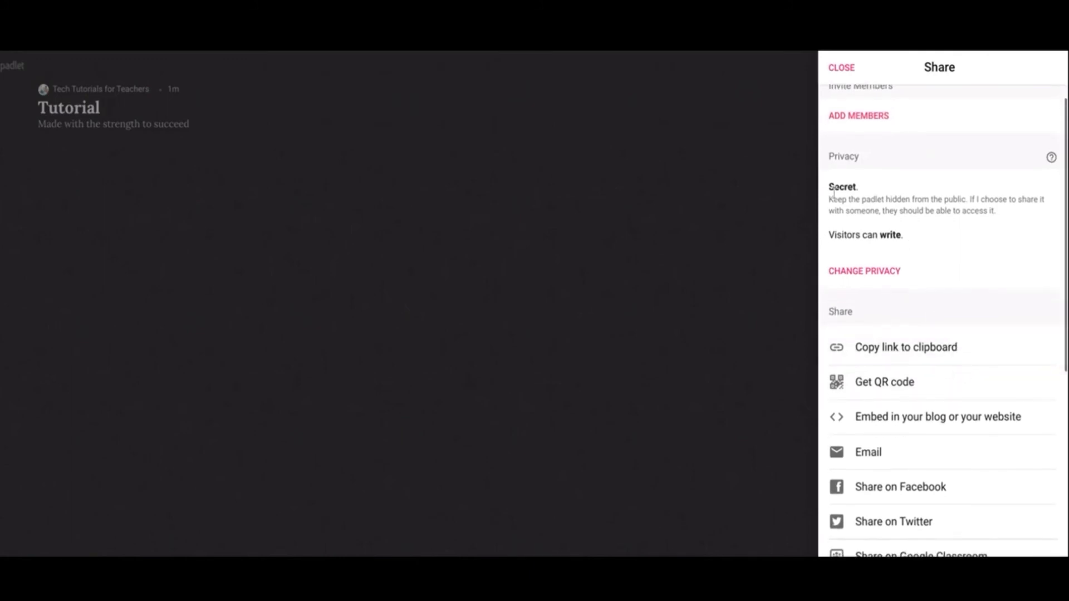
{"action": "left_click", "coordinate": [840, 68]}
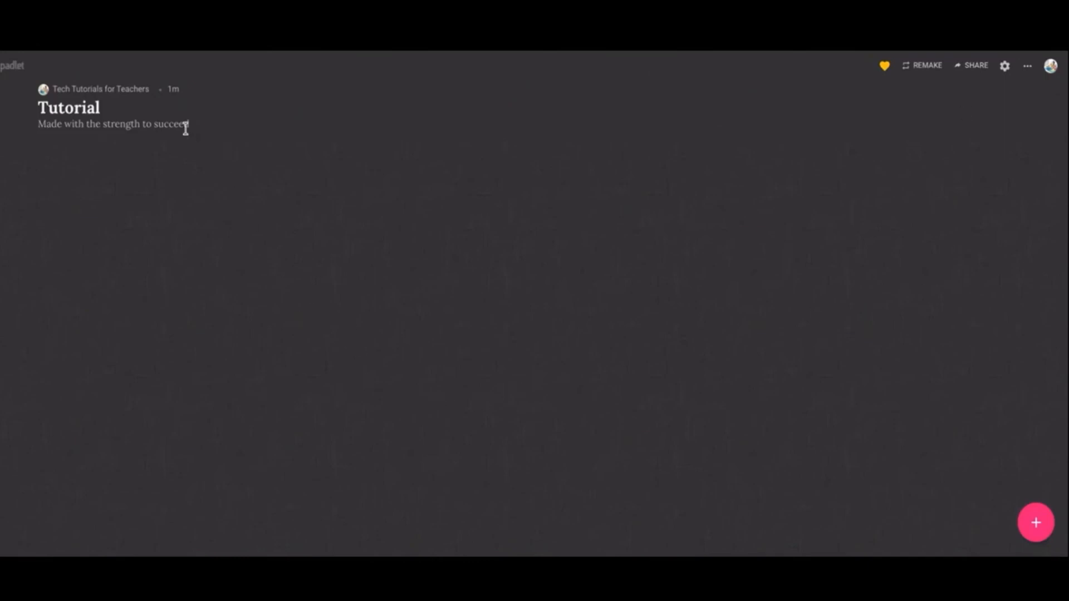
Step: Review the padlet's Modify settings and its list of further actions, from Info to Delete
{"action": "left_click", "coordinate": [1005, 66]}
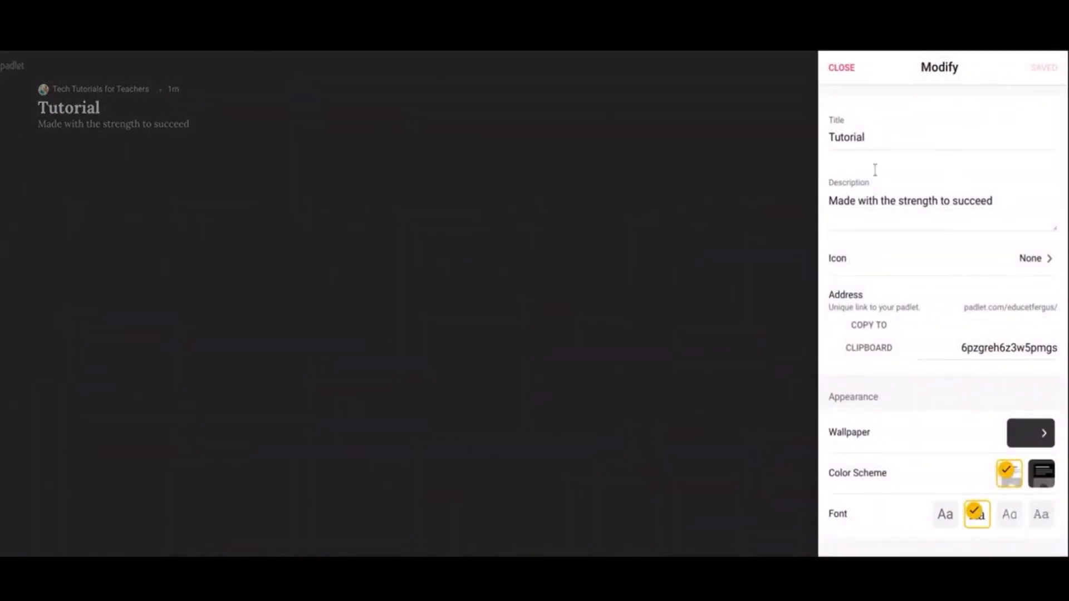
{"action": "left_click", "coordinate": [832, 65]}
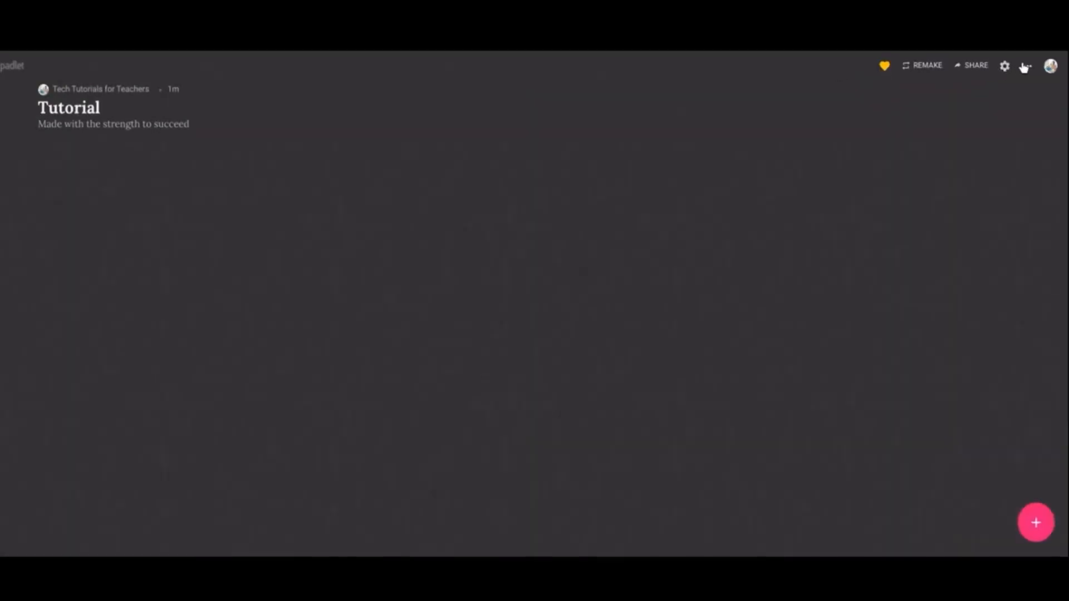
{"action": "left_click", "coordinate": [1024, 67]}
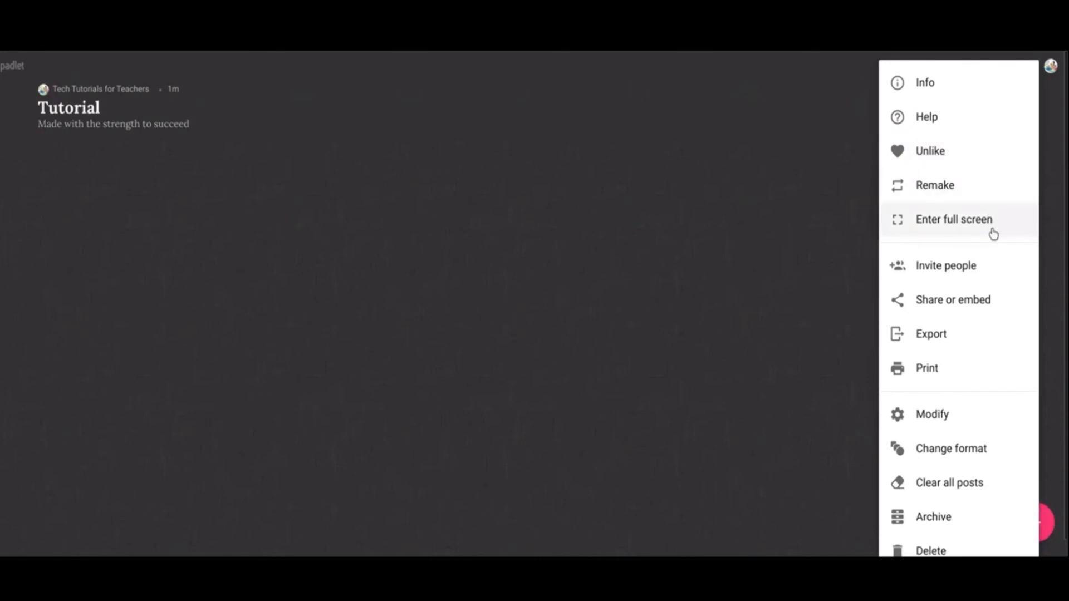
{"action": "scroll", "coordinate": [994, 234], "scroll_direction": "down", "scroll_amount": 1}
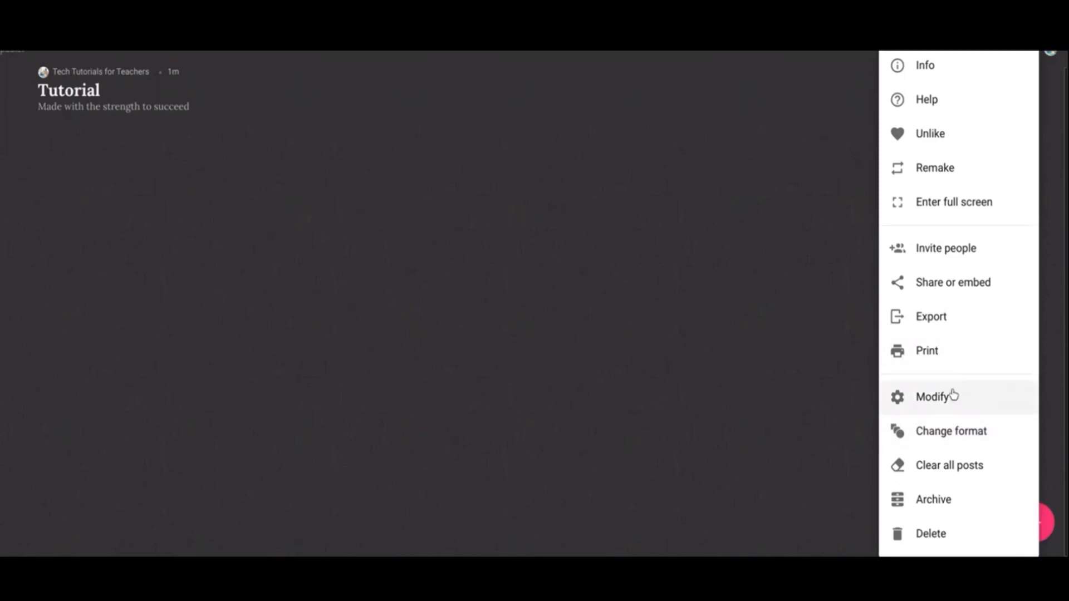
{"action": "left_click", "coordinate": [835, 349]}
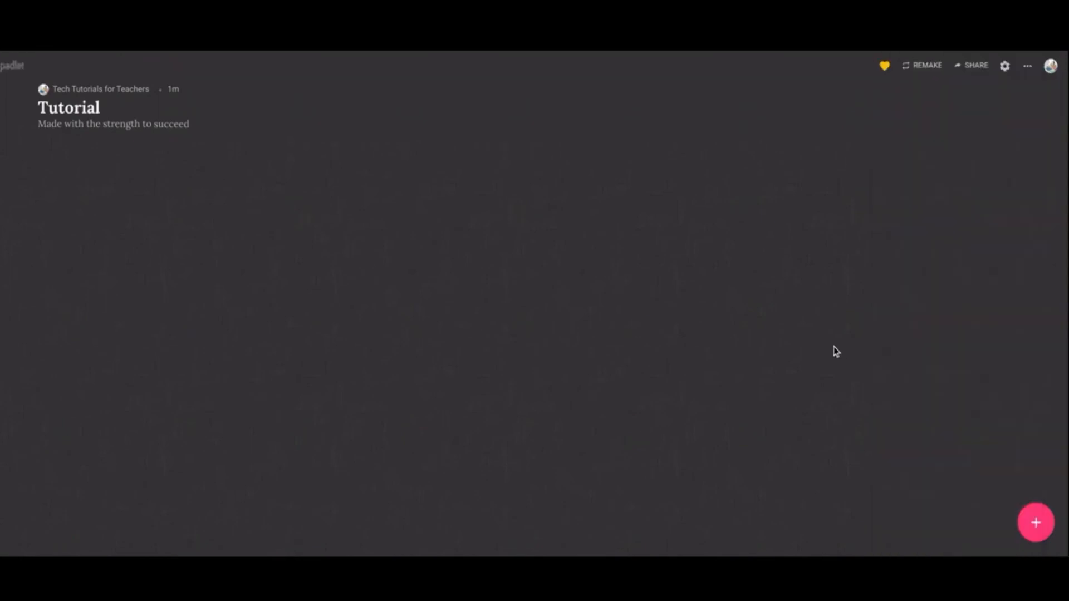